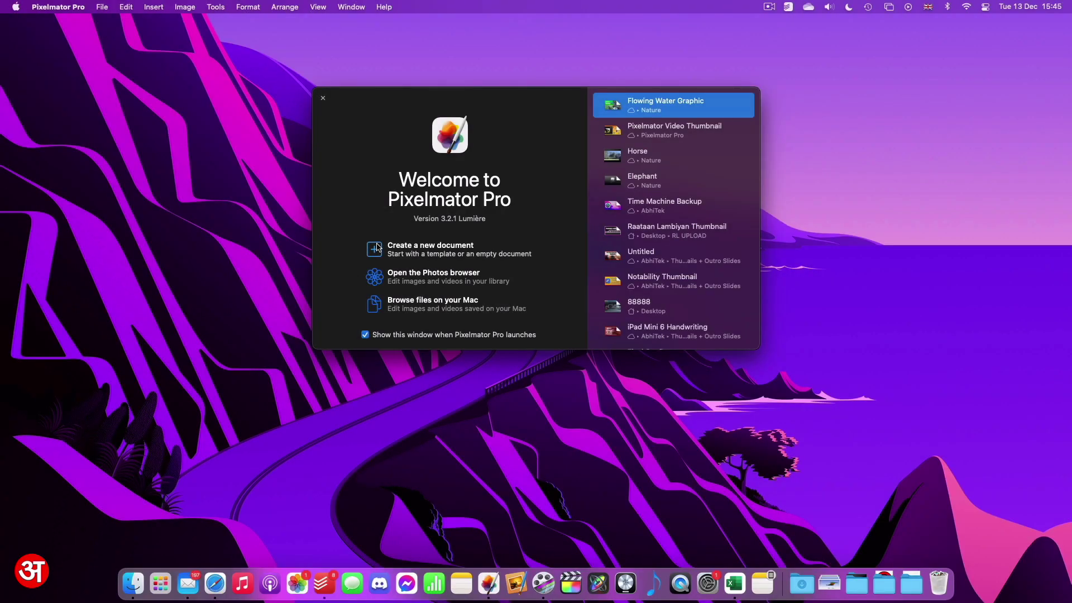
# Start a new document and choose the 4K UHDTV 3840×2160 size preset.
pyautogui.click(378, 248)
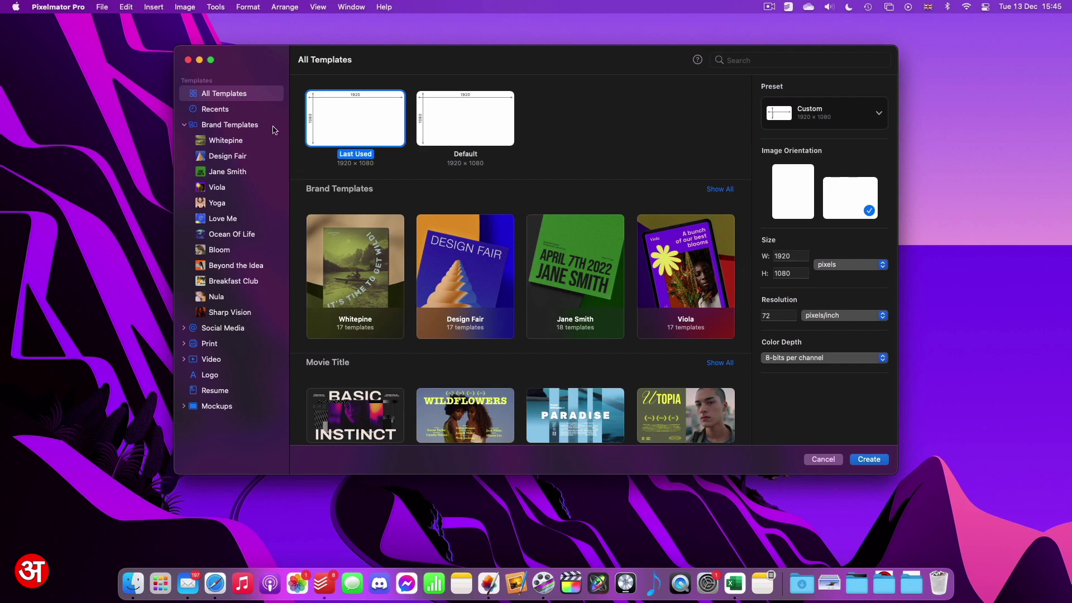
pyautogui.scroll(-5, 470, 324)
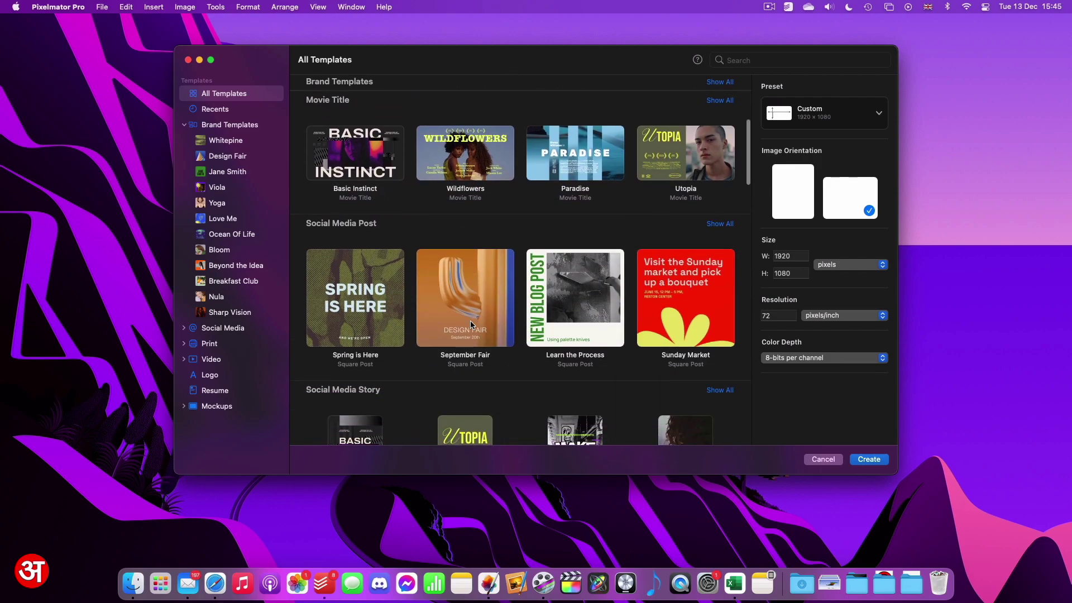
pyautogui.scroll(5, 471, 324)
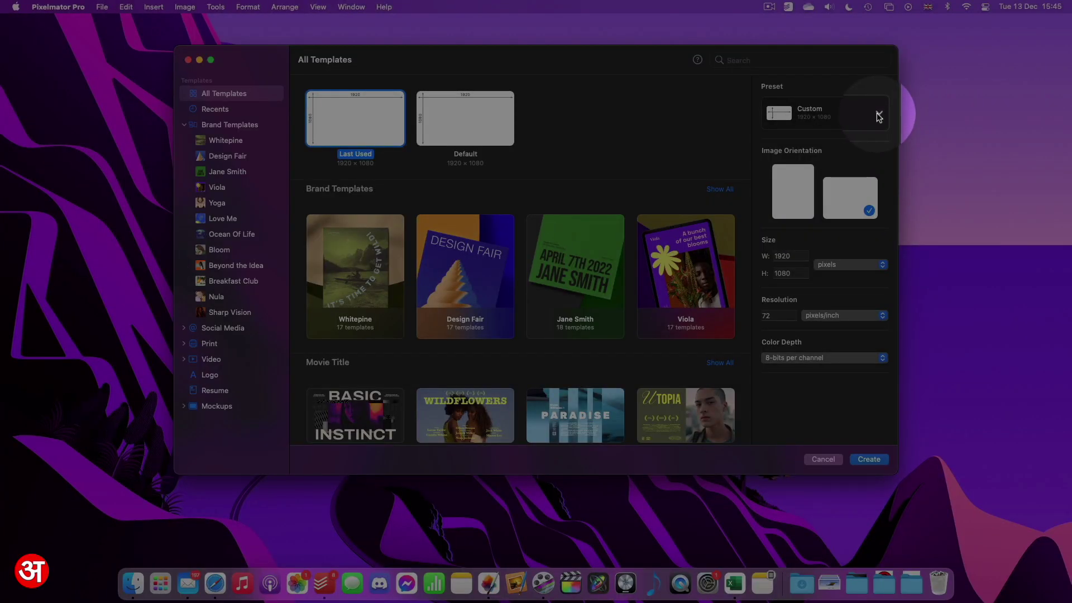
pyautogui.click(879, 115)
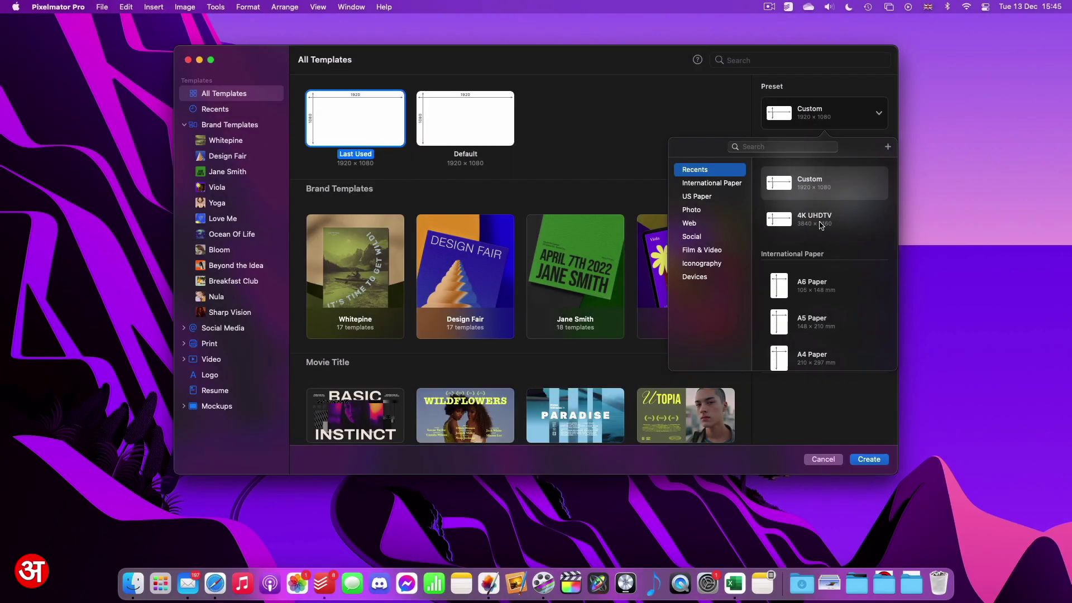
pyautogui.click(820, 223)
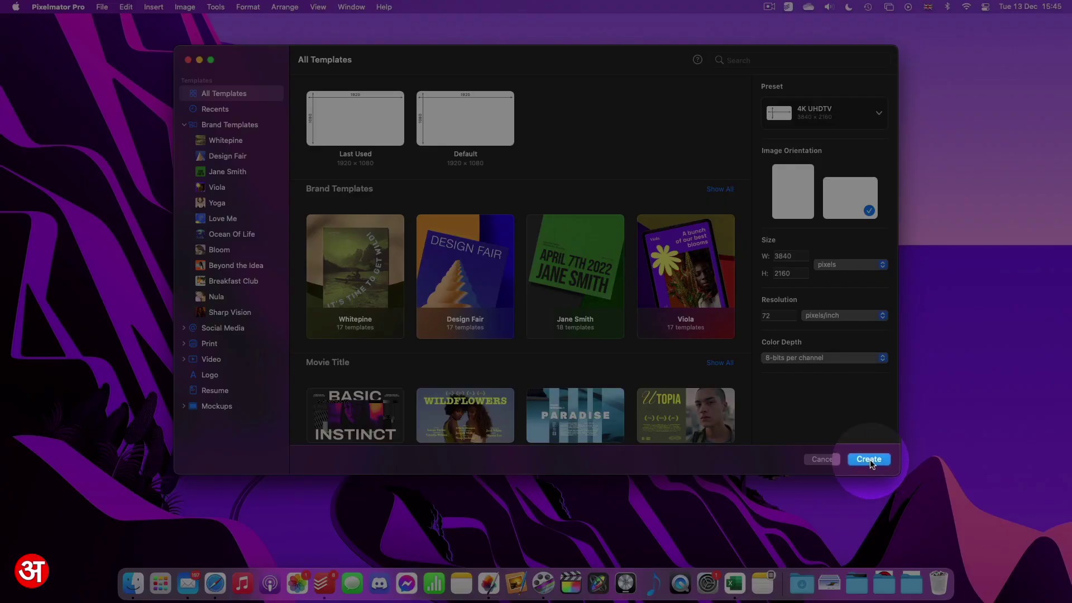
# Create the blank 4K document and drag Horse.MOV from Finder's Nature folder onto its canvas.
pyautogui.click(870, 460)
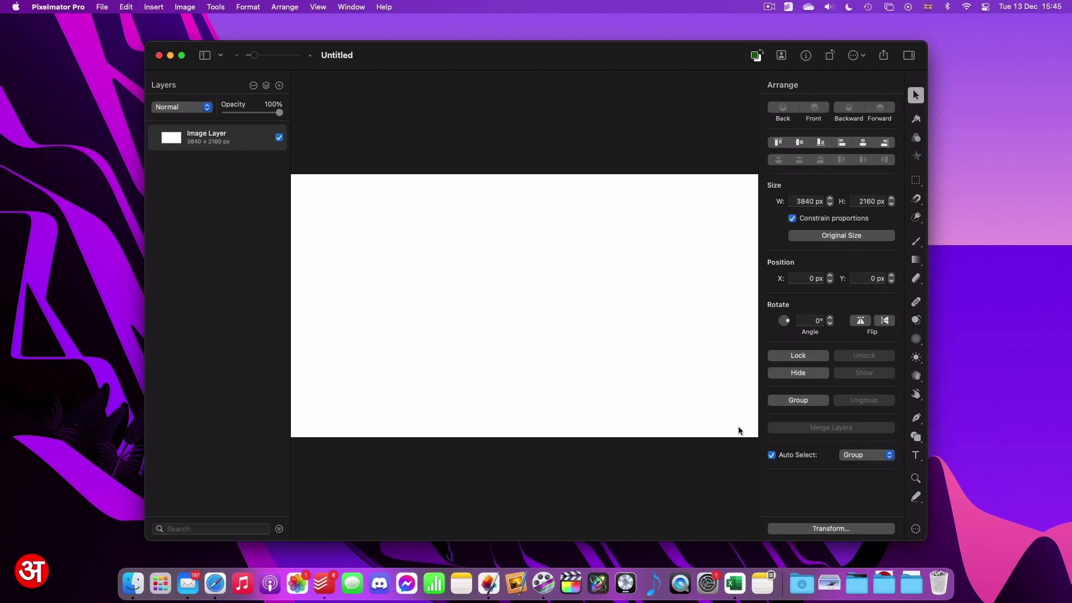
pyautogui.click(134, 579)
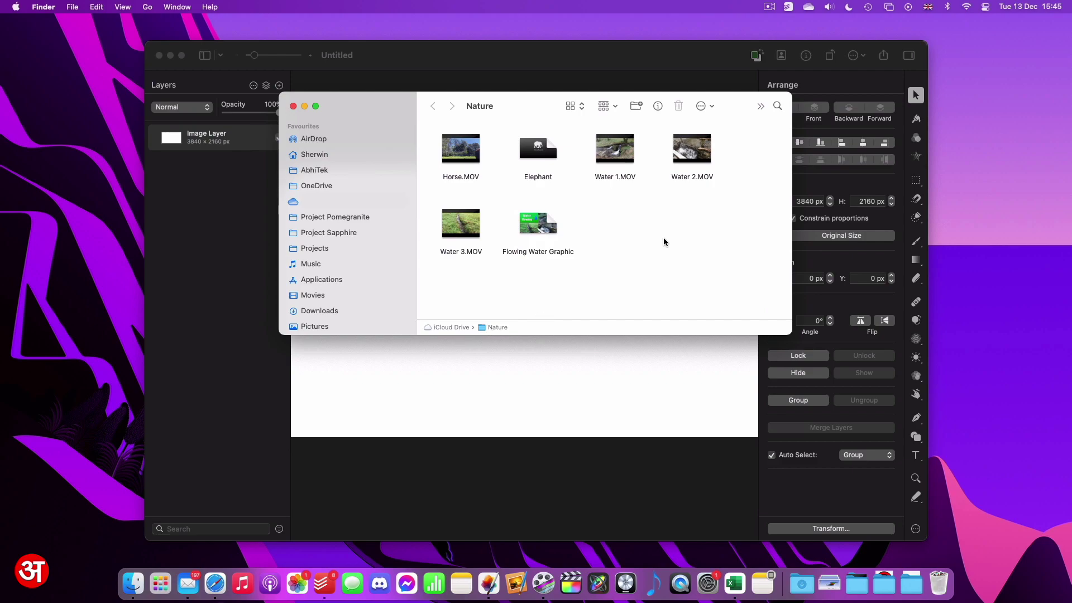
pyautogui.click(471, 152)
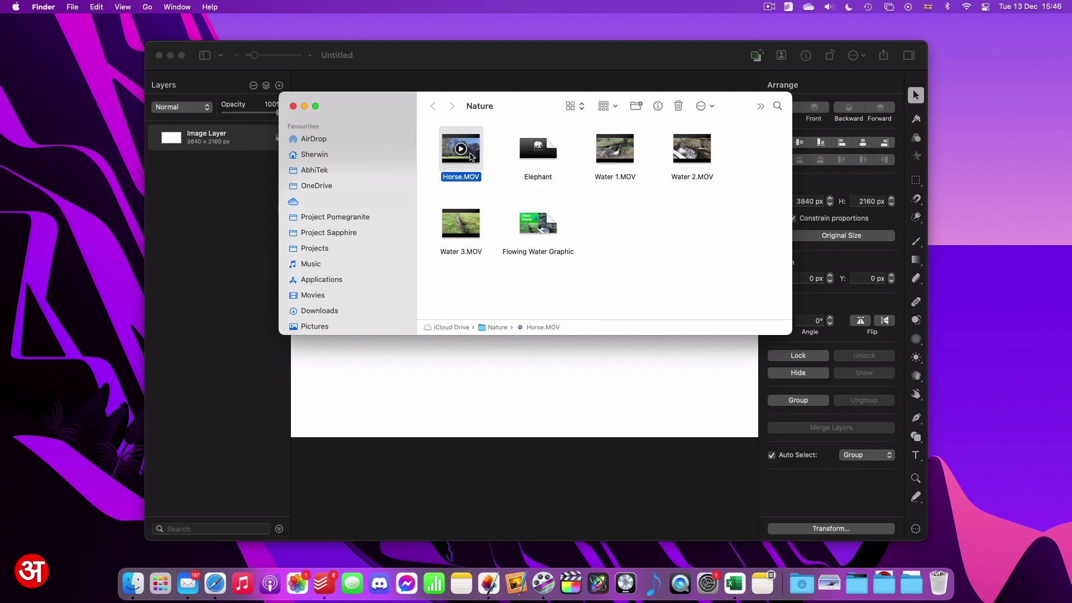
pyautogui.moveTo(470, 153); pyautogui.dragTo(556, 359)
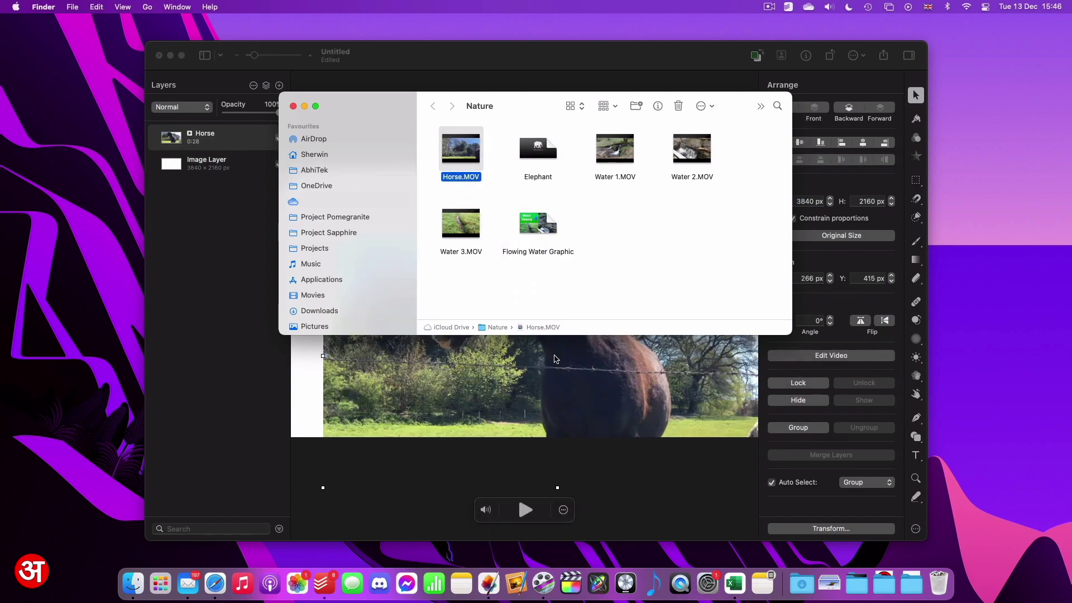
pyautogui.click(316, 387)
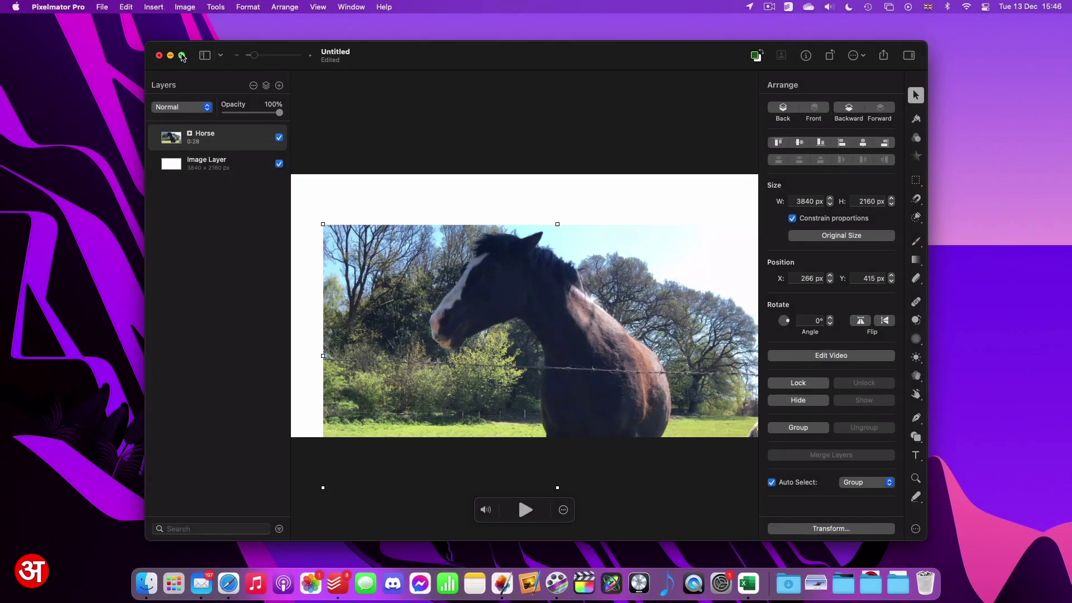
# Go full screen and move the Horse video to X 0 px, Y 0 px so it fills the canvas.
pyautogui.click(182, 55)
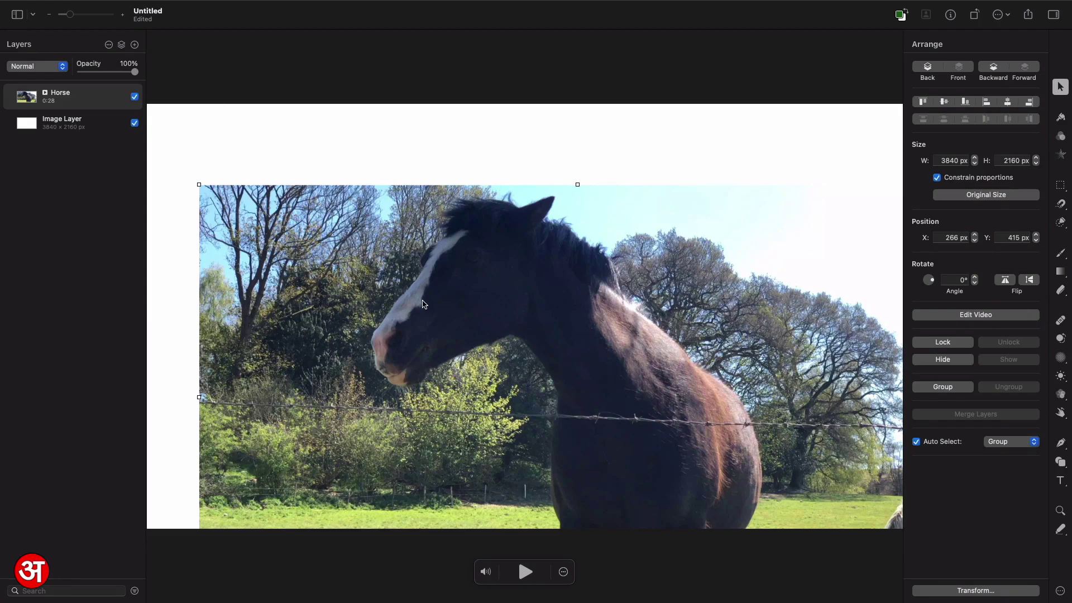
pyautogui.moveTo(424, 305); pyautogui.dragTo(367, 221)
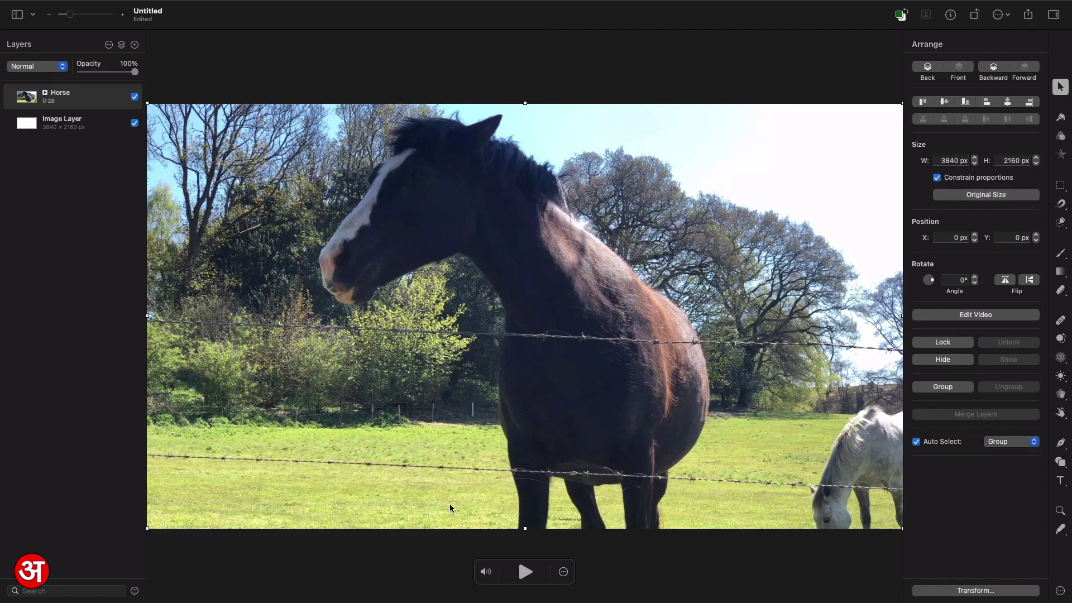
# Mute the Horse video's sound and preview its playback.
pyautogui.click(485, 573)
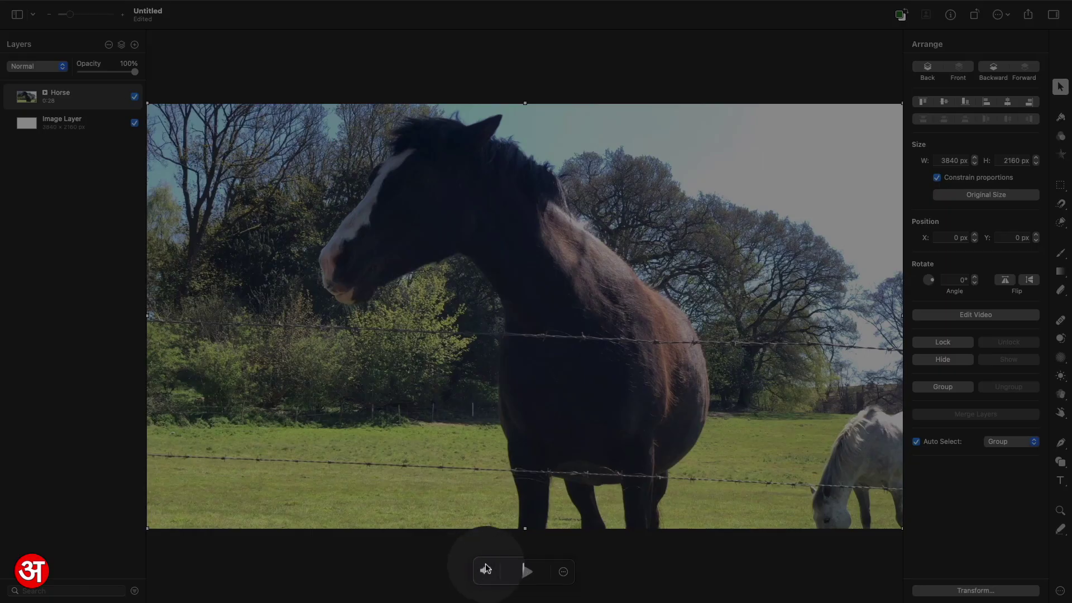
pyautogui.moveTo(488, 570)
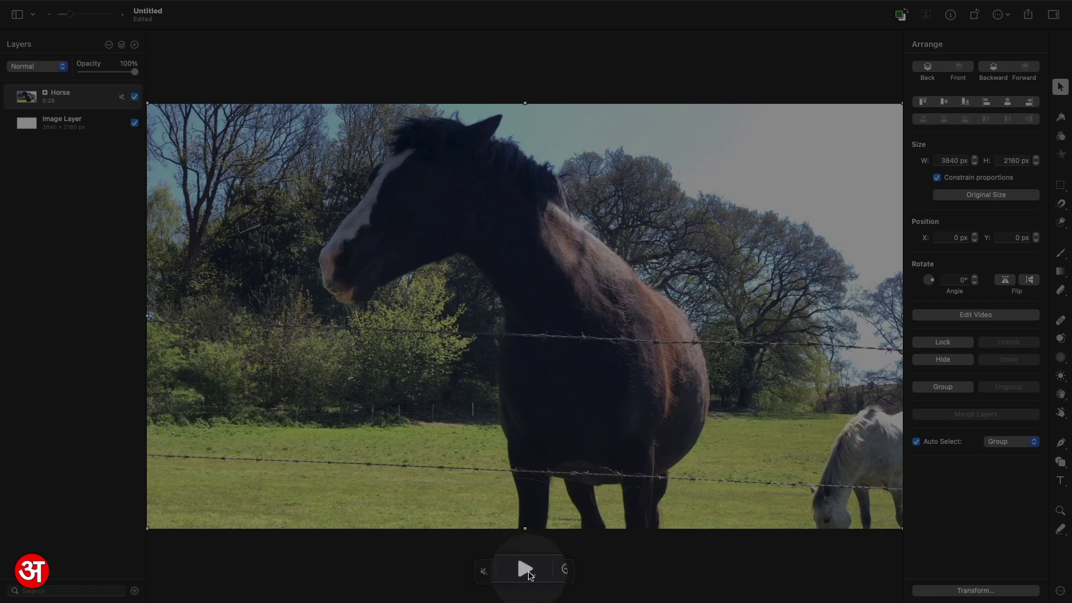
pyautogui.click(526, 568)
pyautogui.click(526, 569)
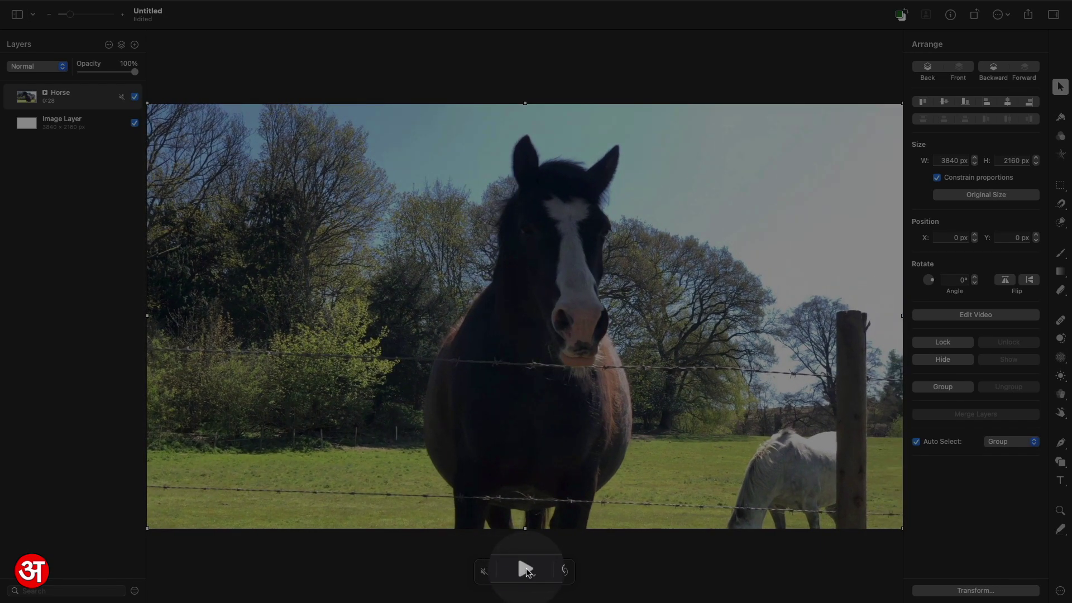
# Trim the Horse clip so it ends at 00:00:15.008, shortening it to 0:16.
pyautogui.click(563, 570)
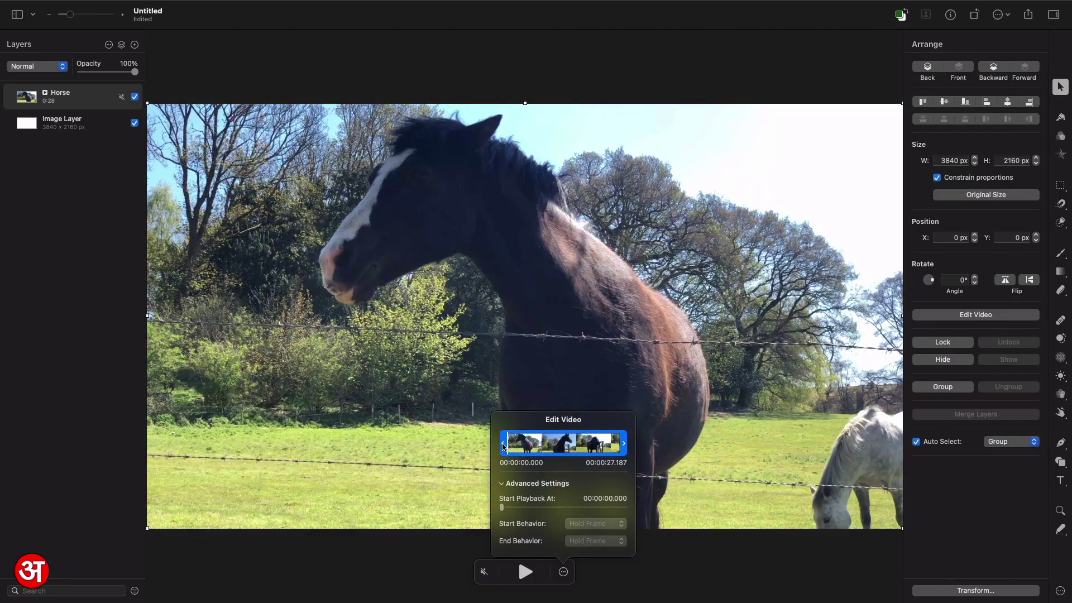
pyautogui.moveTo(504, 444); pyautogui.dragTo(503, 445)
pyautogui.moveTo(623, 444); pyautogui.dragTo(577, 454)
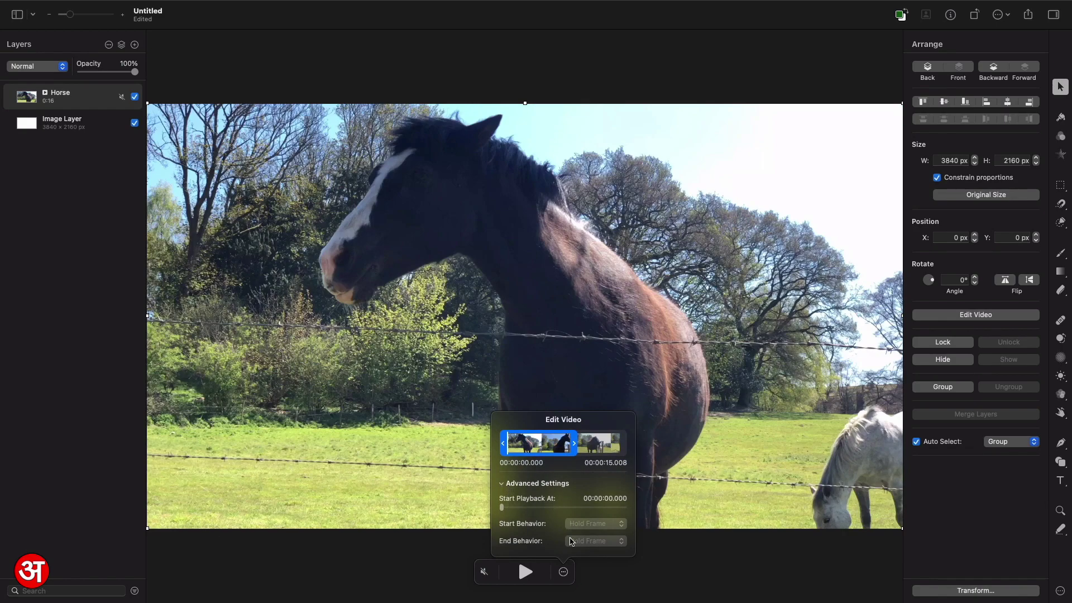
pyautogui.click(564, 573)
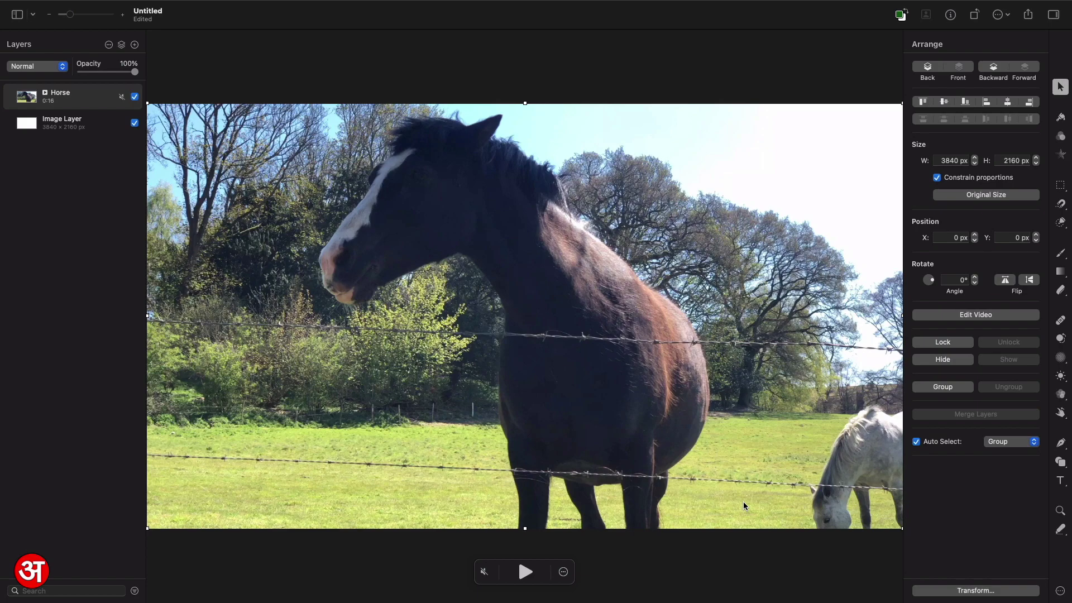
# Apply ML Enhance colour adjustments to the Horse video, warming temperature to 40%.
pyautogui.press('a')
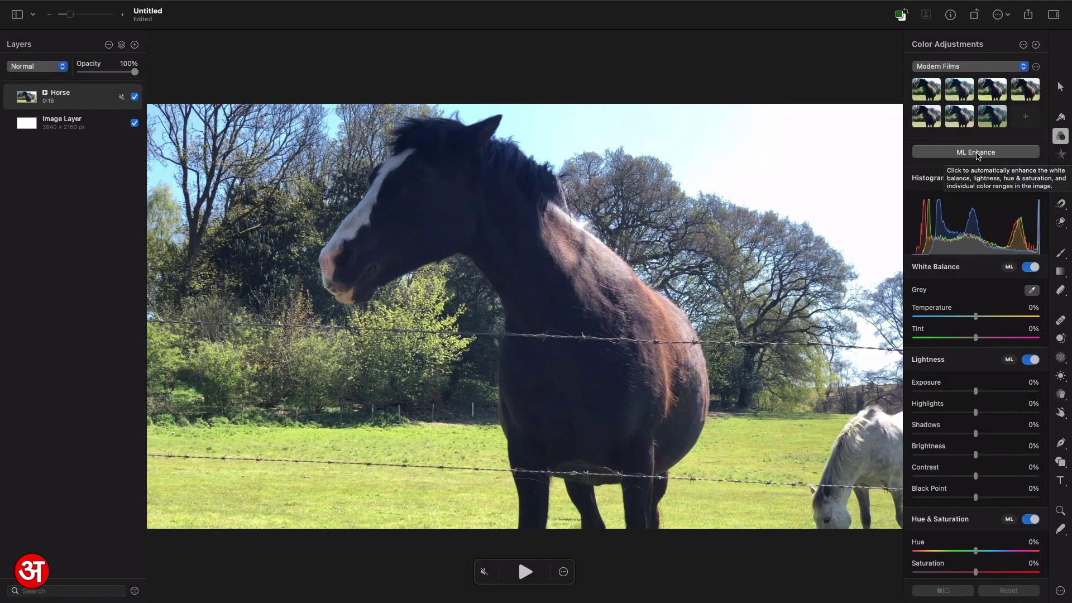
pyautogui.click(978, 155)
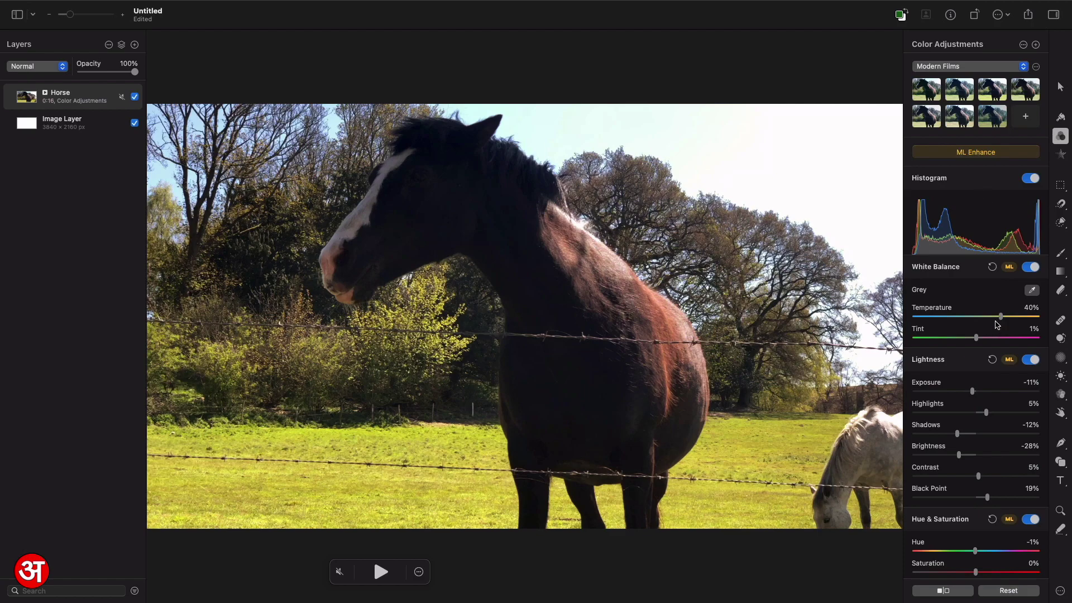
pyautogui.scroll(-3, 990, 371)
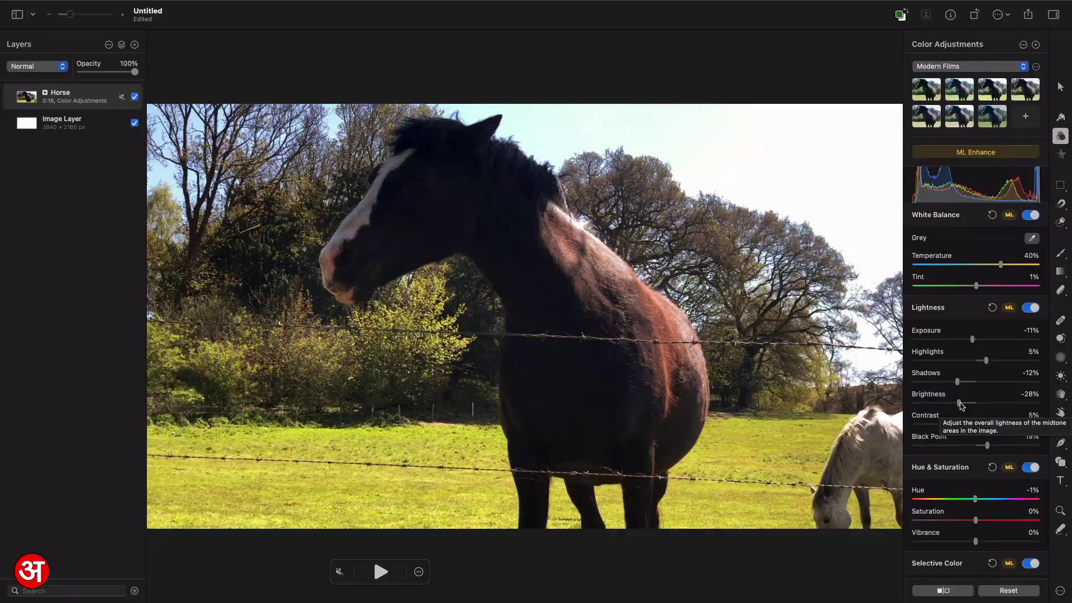
# Raise the Horse clip's brightness to -20%, preview playback, and bring up the effects presets.
pyautogui.click(961, 403)
pyautogui.moveTo(961, 402); pyautogui.dragTo(965, 403)
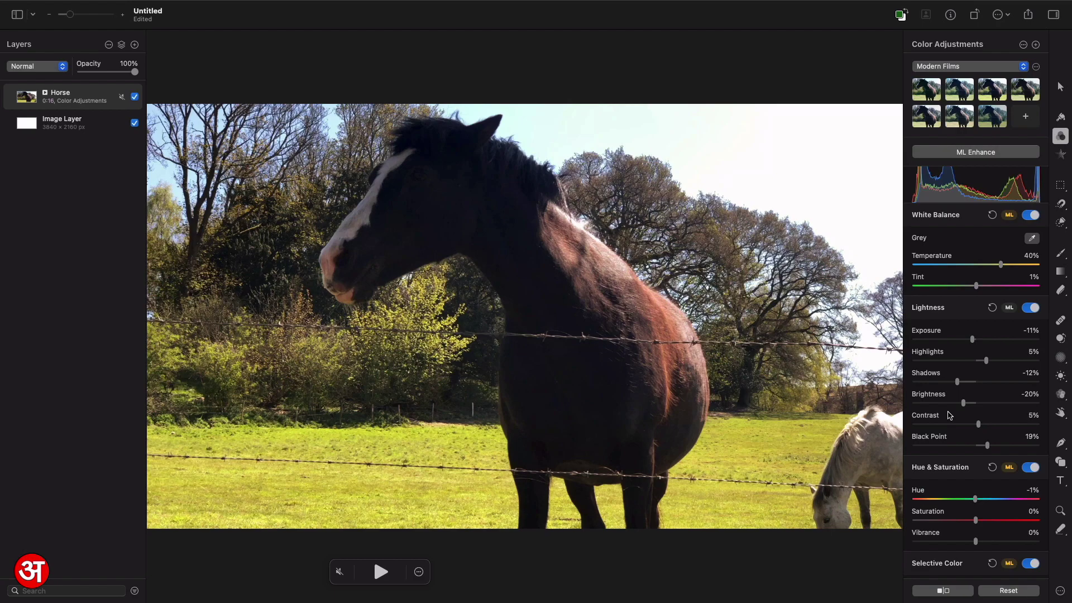
pyautogui.click(381, 572)
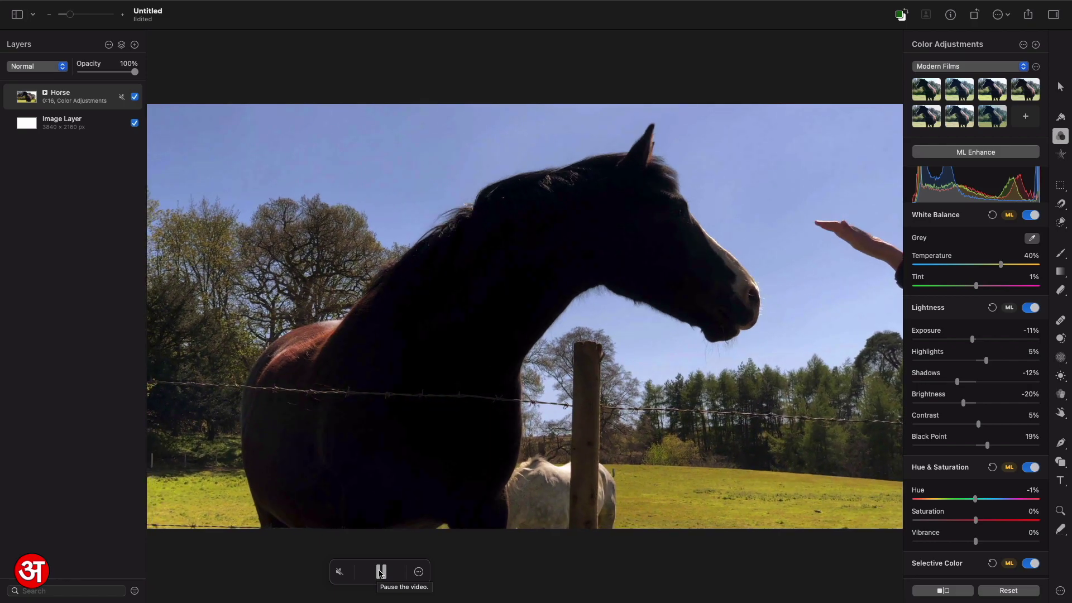
pyautogui.click(381, 571)
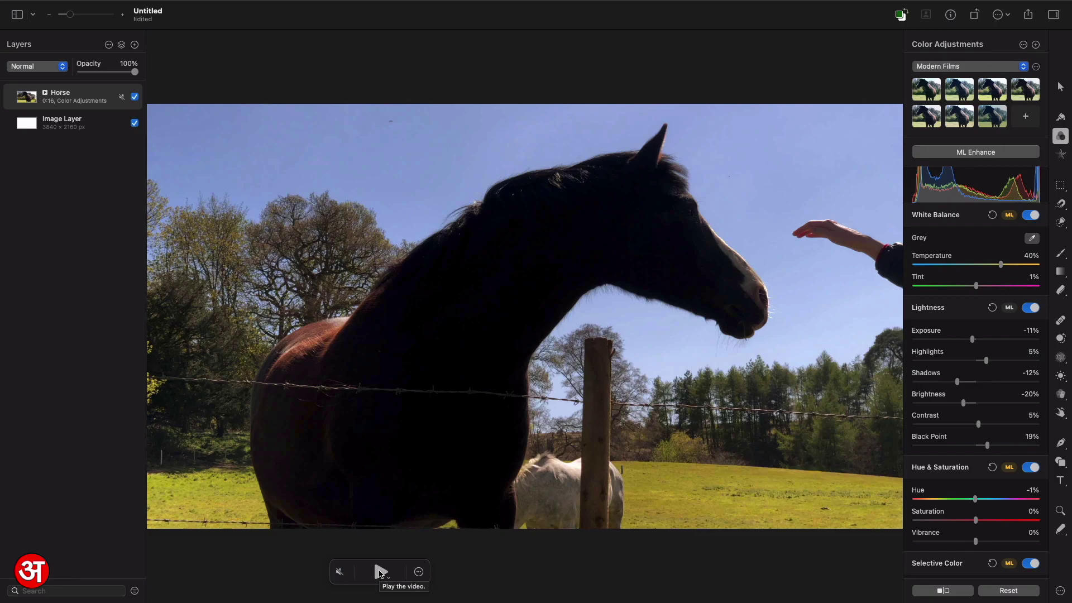
pyautogui.press('f')
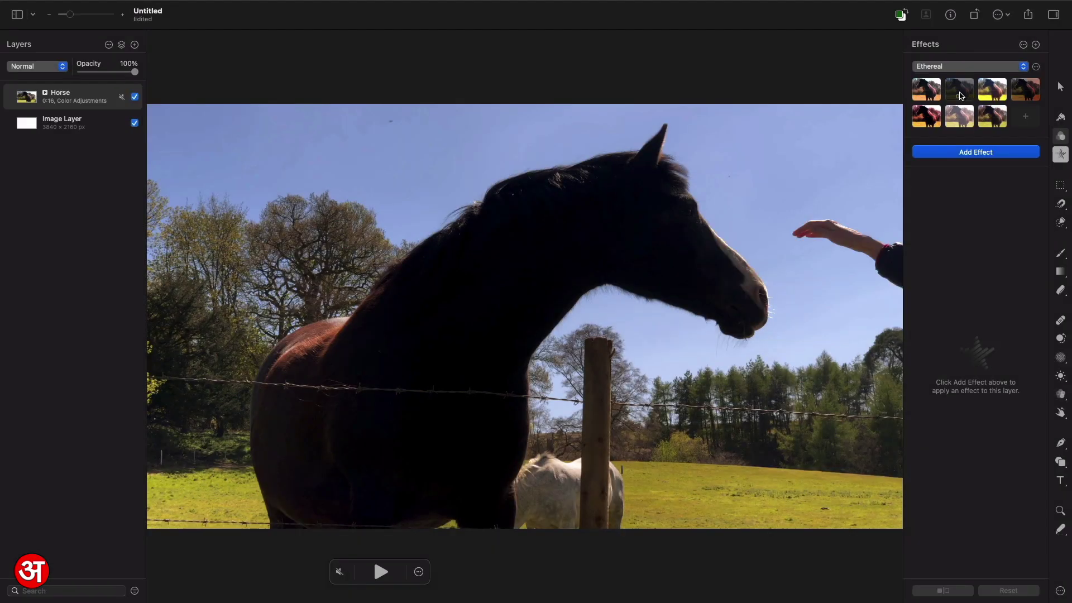
# Try the second Ethereal preset with lowered saturation, then reset to remove all effects.
pyautogui.click(960, 96)
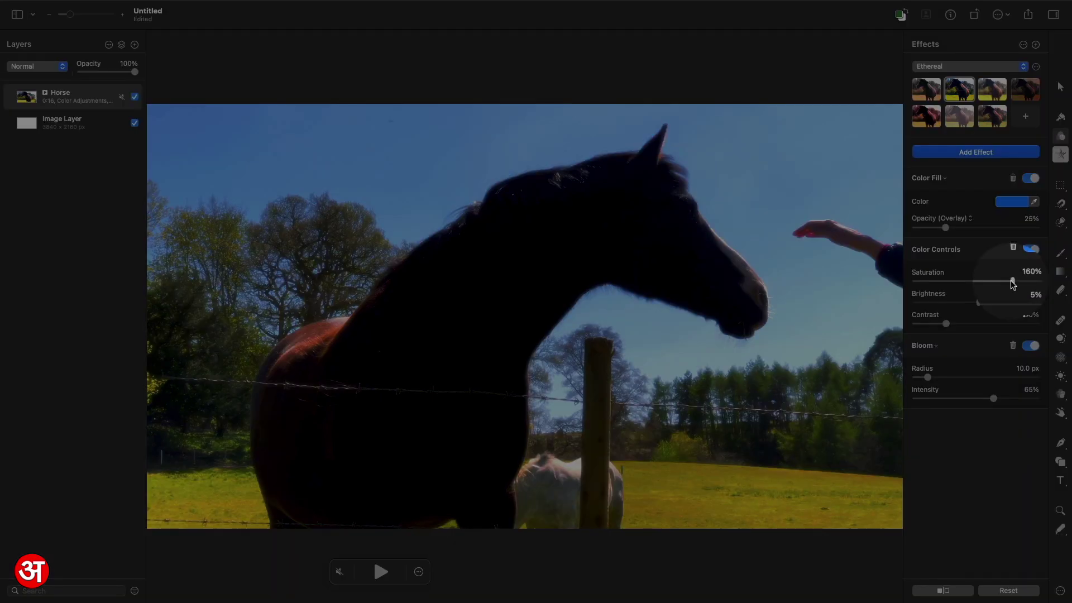
pyautogui.moveTo(1012, 284)
pyautogui.mouseDown()
pyautogui.moveTo(916, 286)
pyautogui.moveTo(995, 285)
pyautogui.mouseUp()
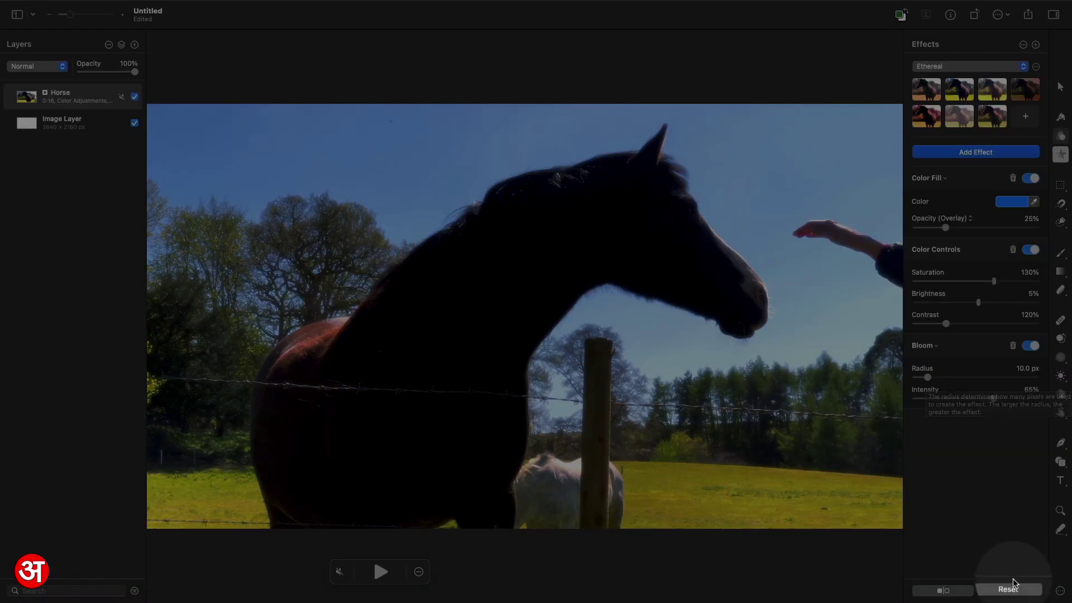
pyautogui.click(1011, 590)
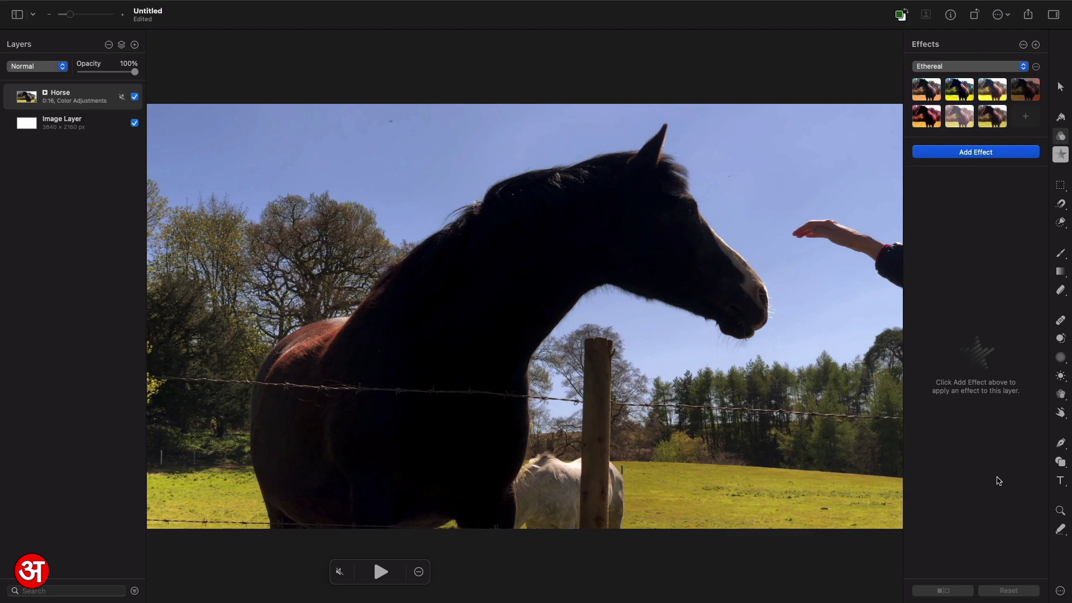
# Add a white Impact text layer reading 'Horse' near the top-left and nudge it lower.
pyautogui.press('t')
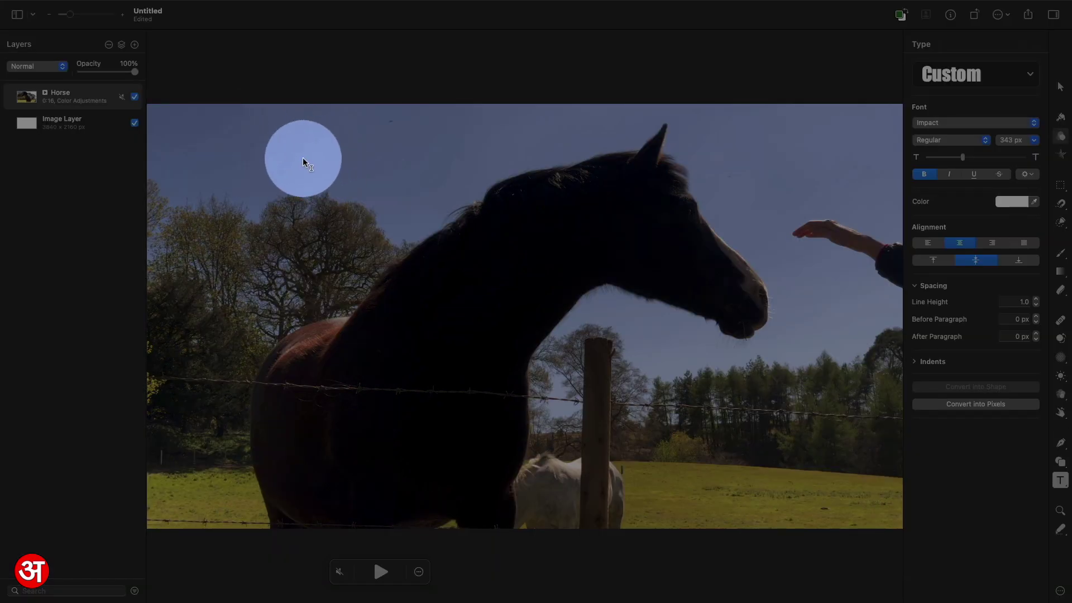
pyautogui.click(302, 161)
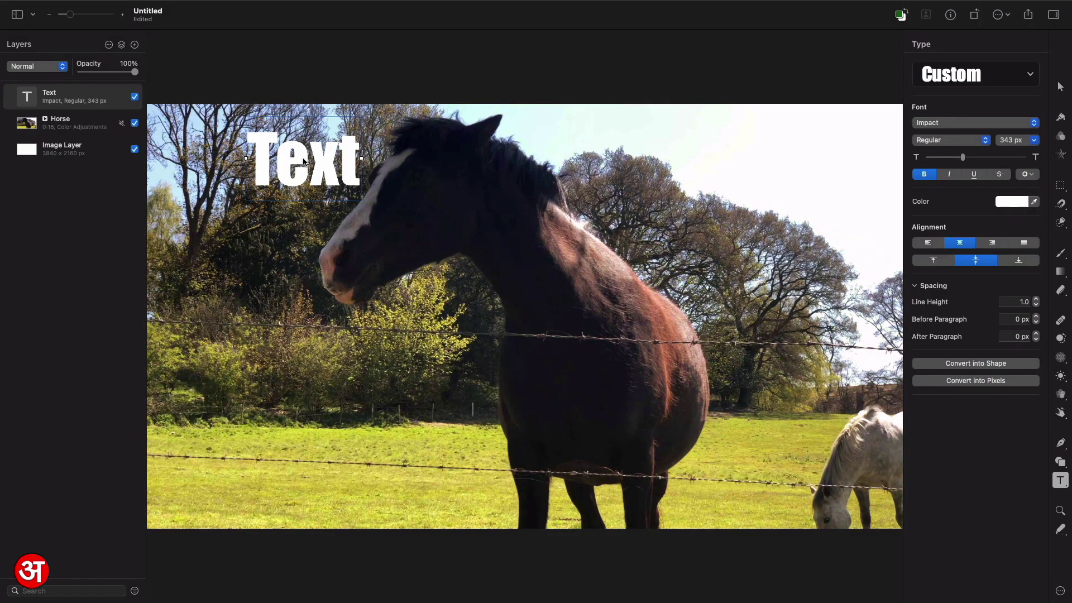
pyautogui.doubleClick(304, 160)
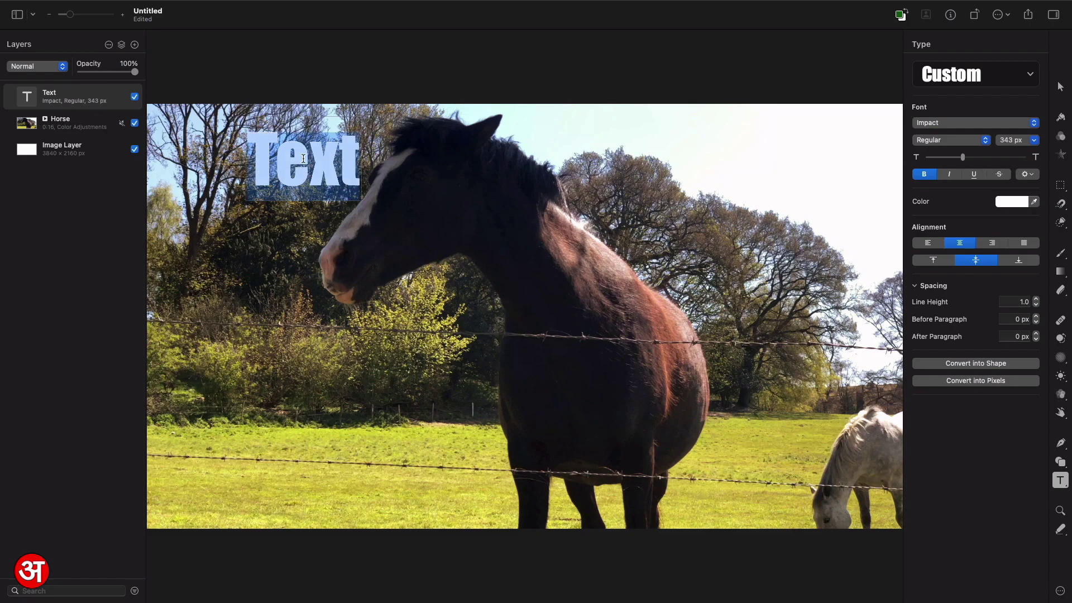
pyautogui.write('Horse')
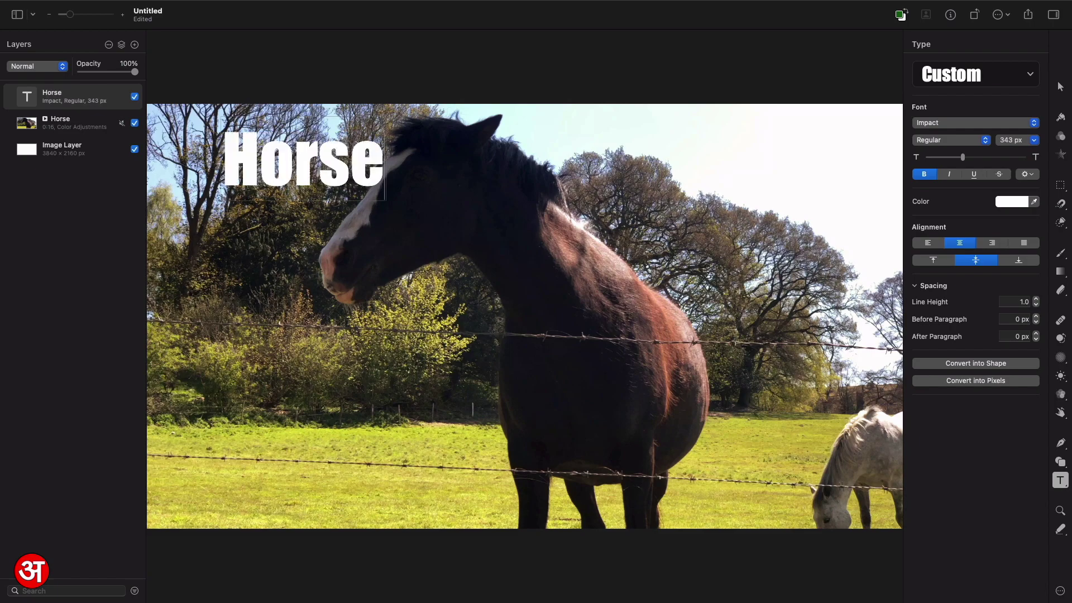
pyautogui.press('Escape')
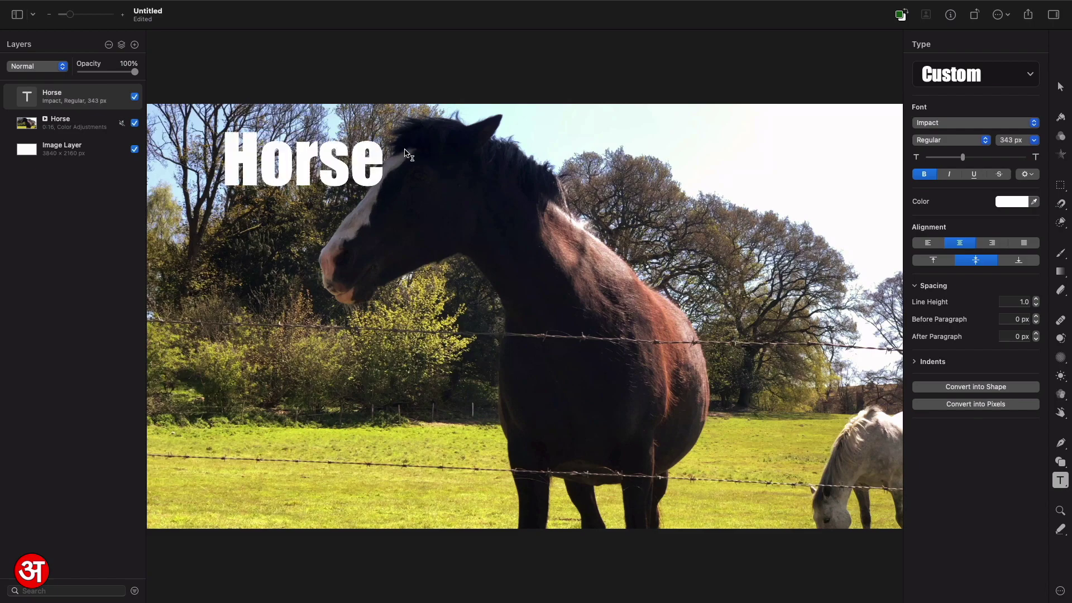
pyautogui.moveTo(305, 158); pyautogui.dragTo(261, 166)
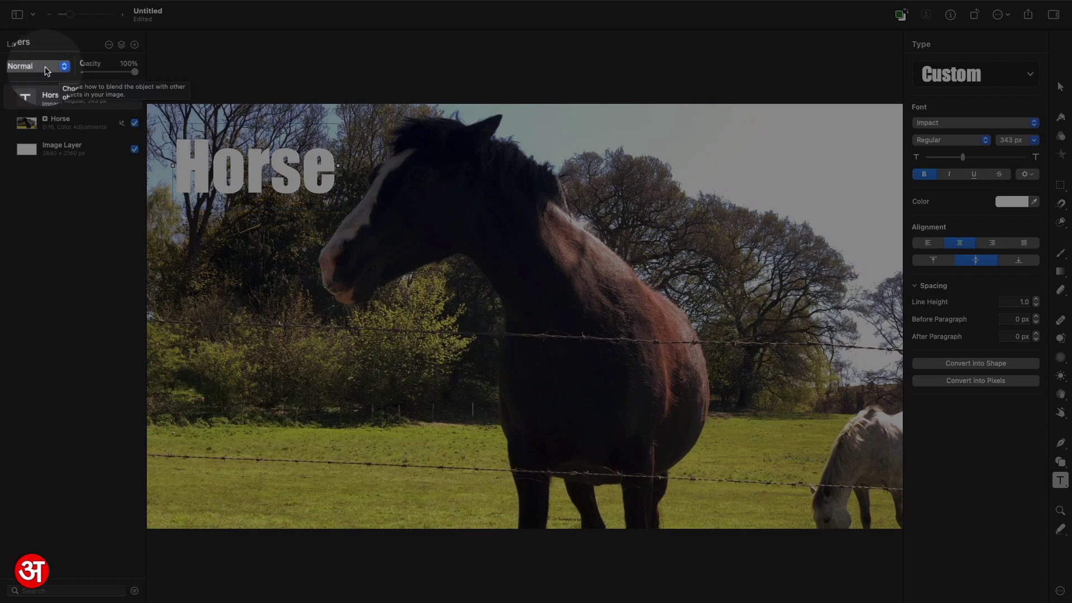
# Set the Horse caption's blend mode to Overlay and move it onto the grass at bottom-left.
pyautogui.click(45, 68)
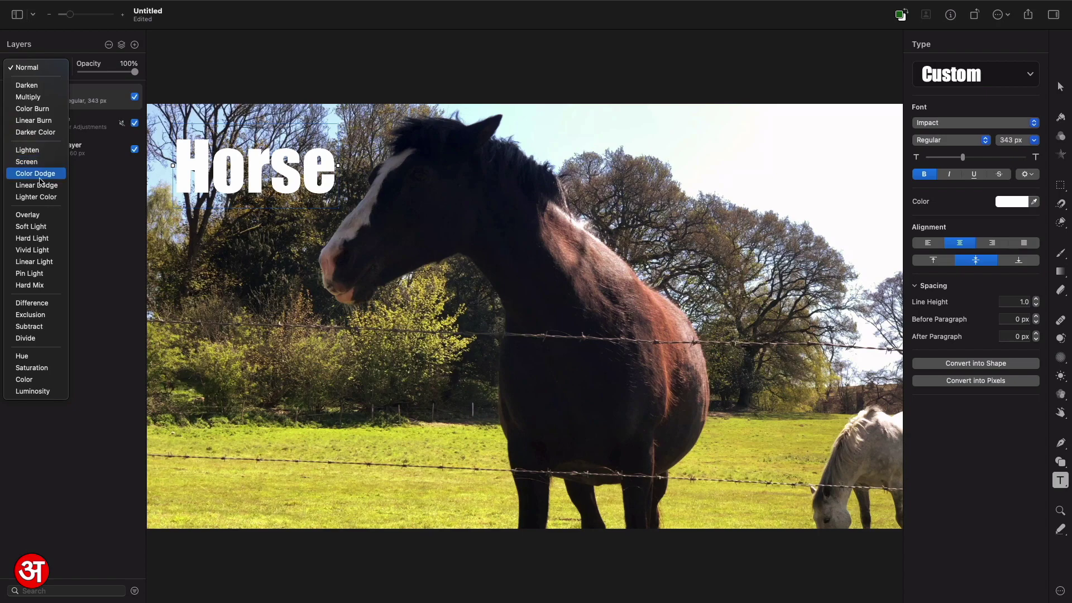
pyautogui.click(42, 216)
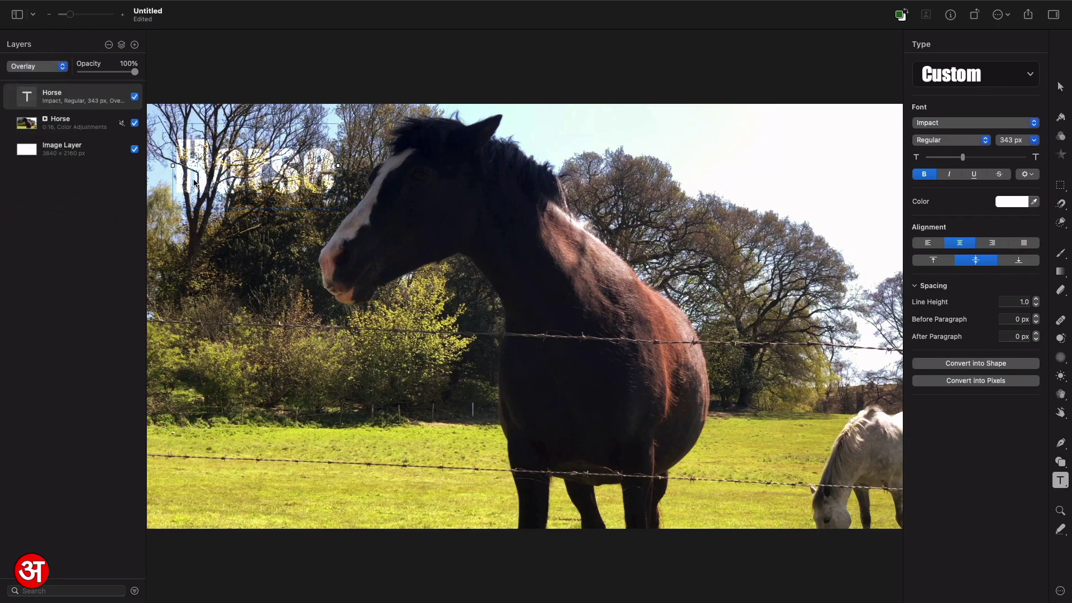
pyautogui.moveTo(185, 176); pyautogui.dragTo(190, 468)
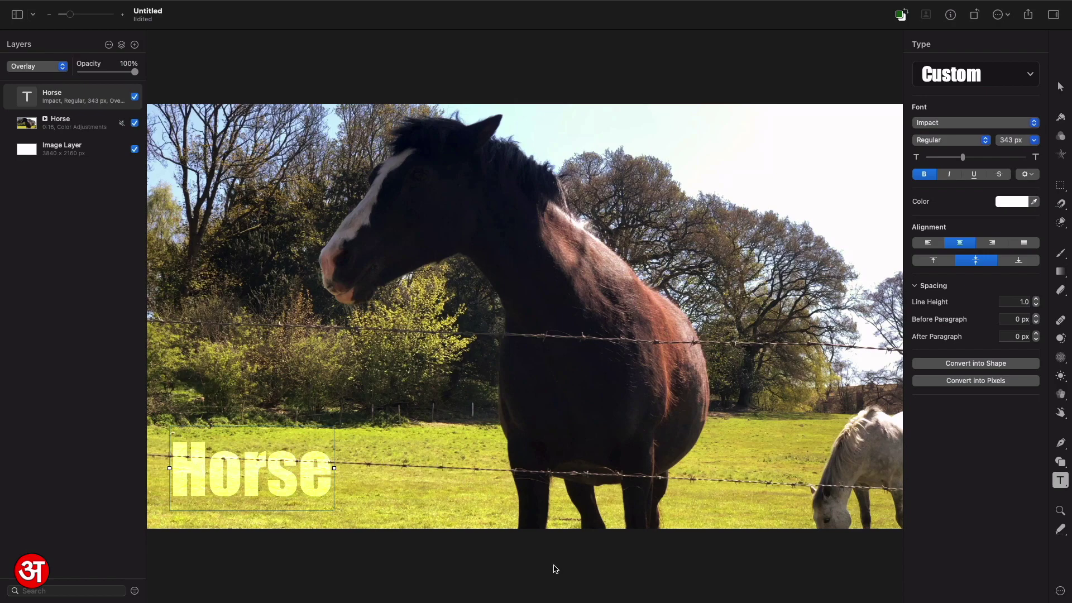
pyautogui.click(521, 484)
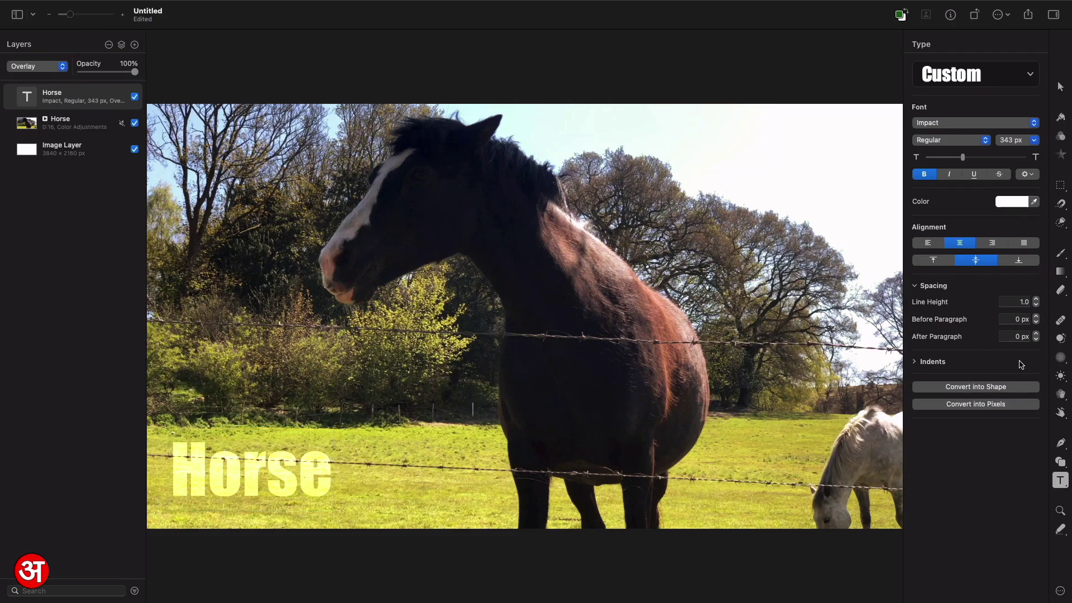
pyautogui.click(536, 490)
pyautogui.click(382, 574)
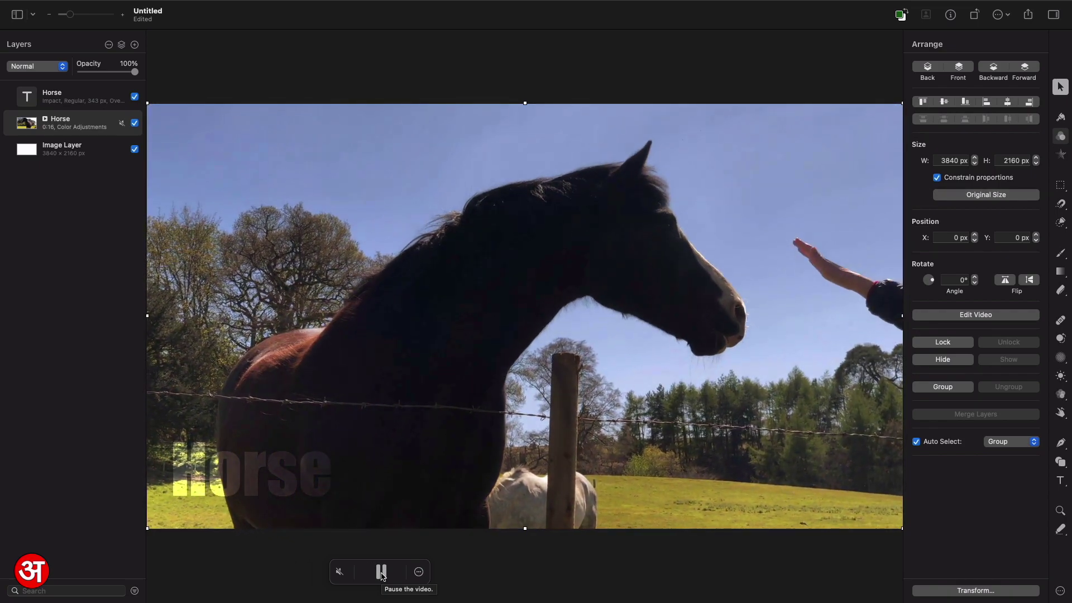
pyautogui.click(382, 573)
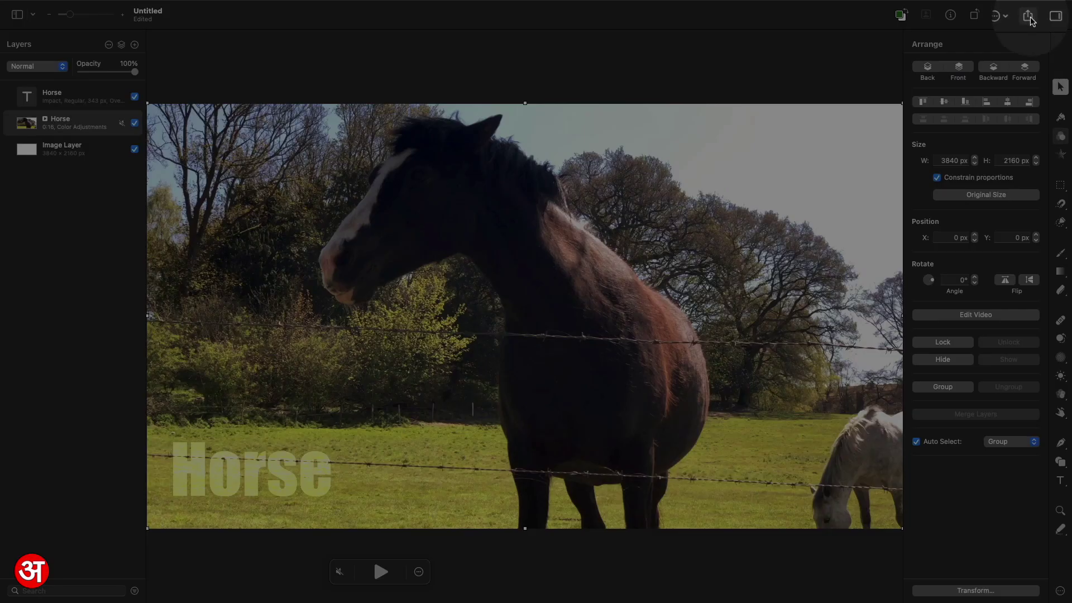
# Export the video as MP4 to iCloud Drive's Nature folder, naming it 'Horse Edited'.
pyautogui.click(1031, 18)
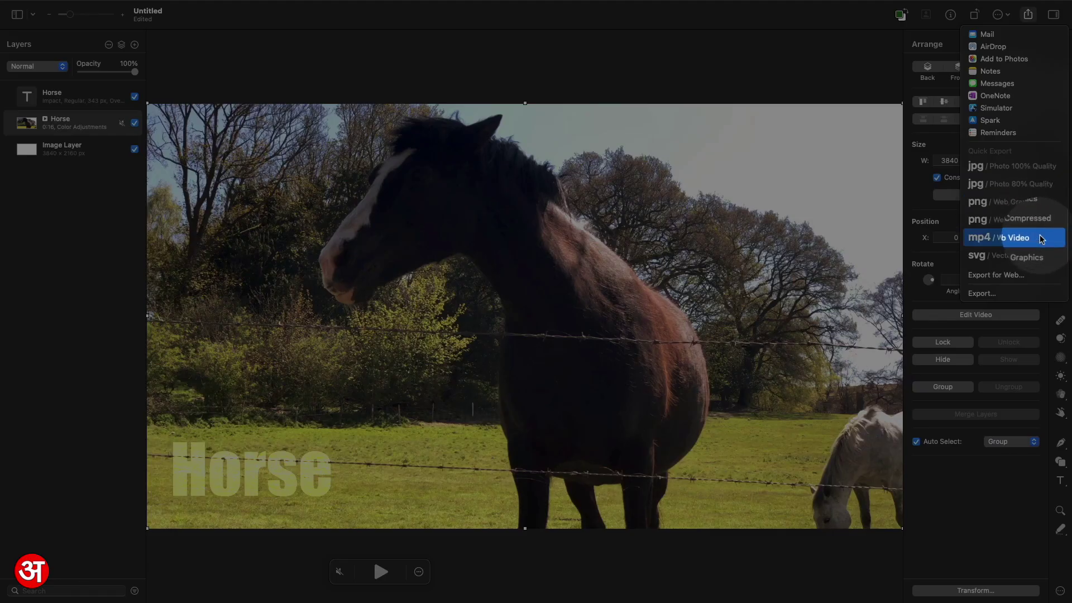
pyautogui.click(1041, 239)
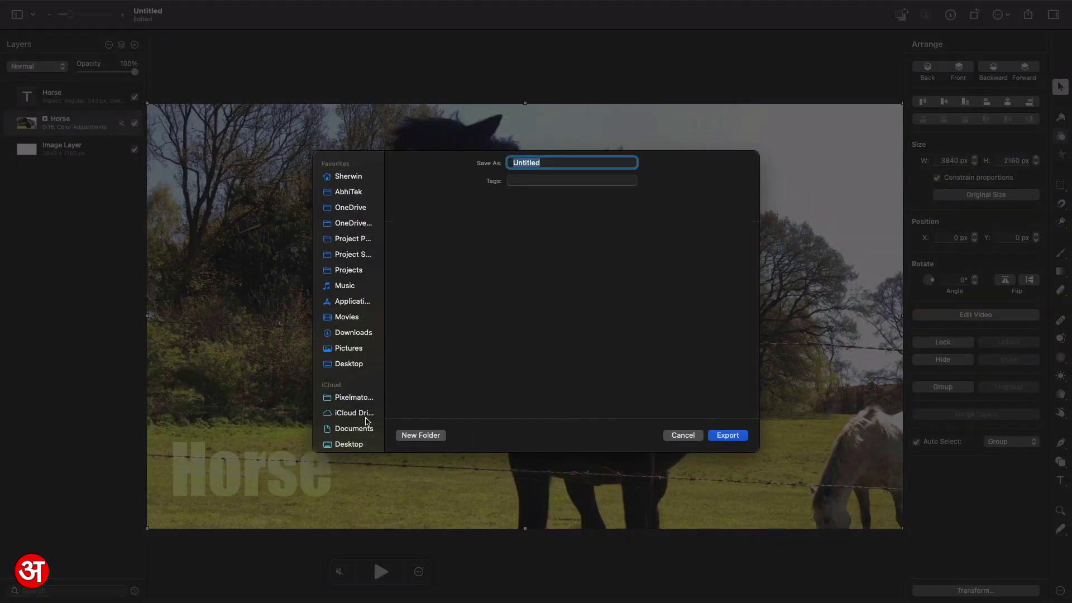
pyautogui.click(369, 415)
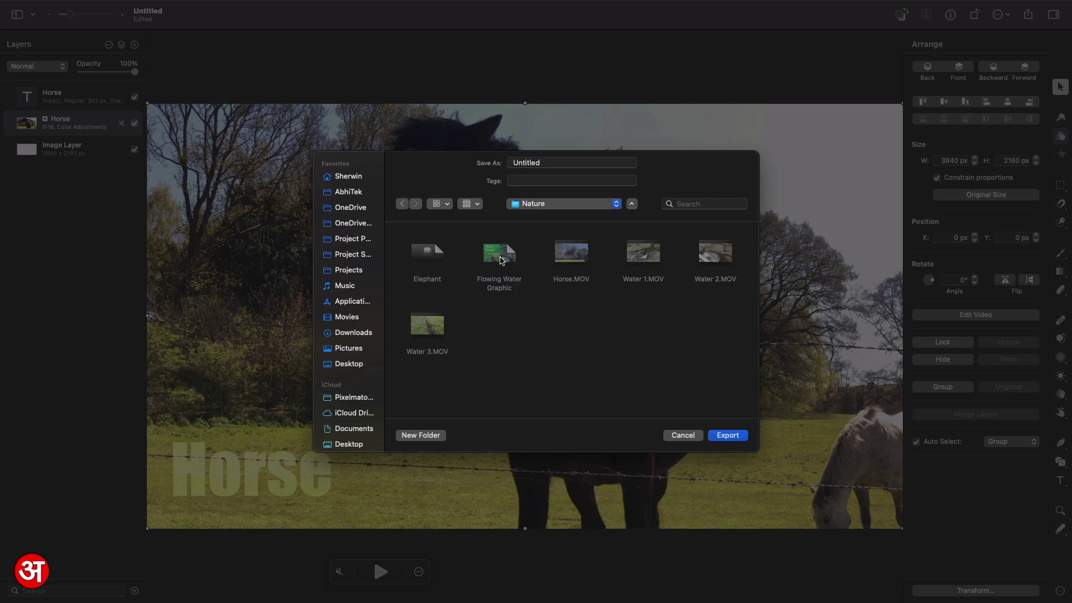
pyautogui.doubleClick(532, 162)
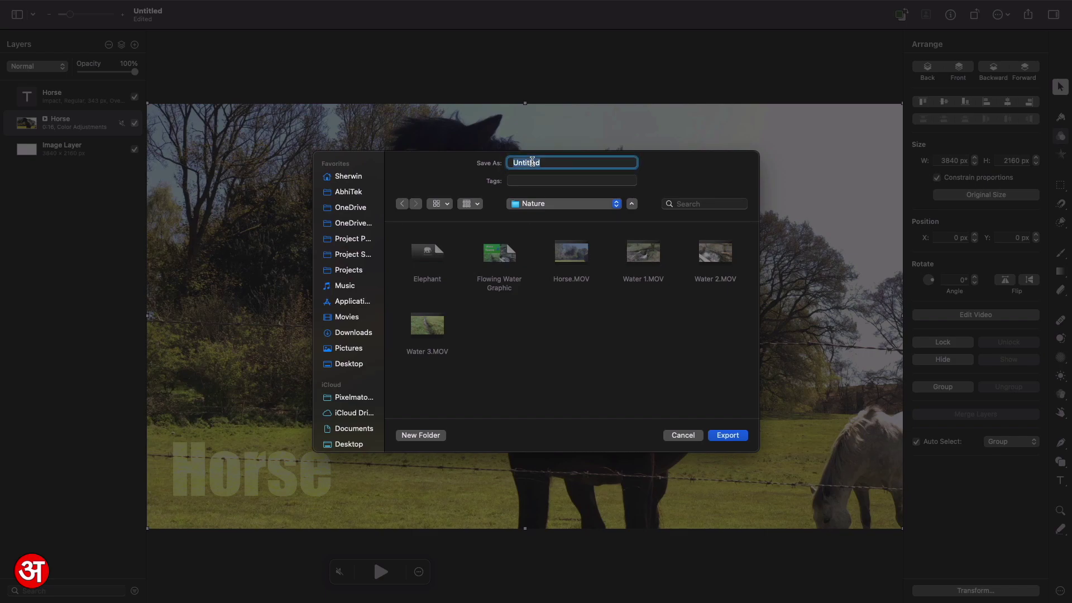
pyautogui.write('Horse Edited')
# Confirm the Horse video export, then open Flowing Water Graphic from the Nature folder.
pyautogui.click(734, 437)
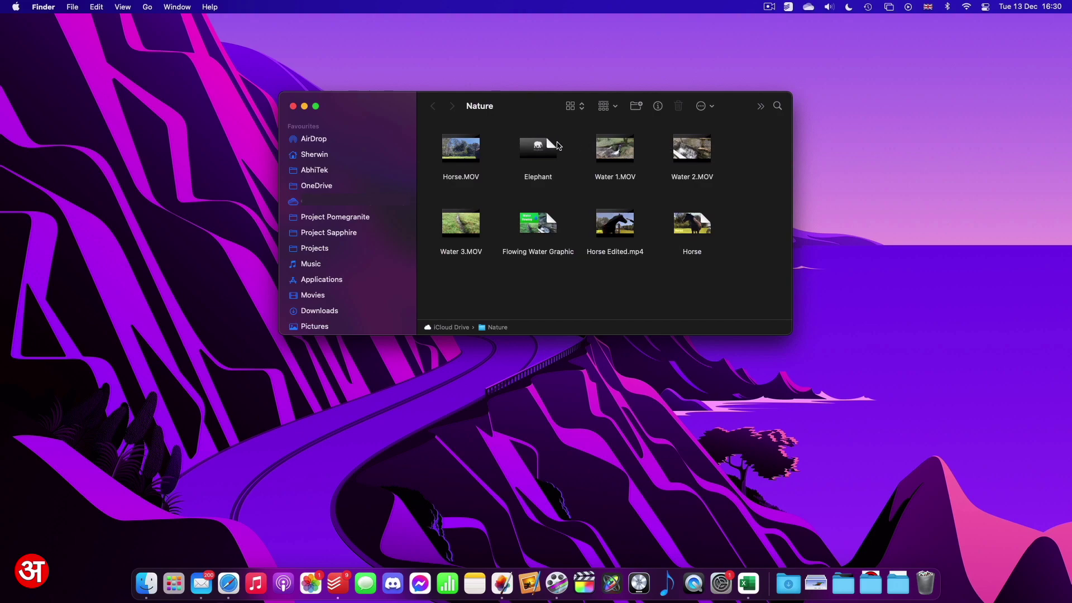
pyautogui.click(540, 226)
pyautogui.doubleClick(540, 227)
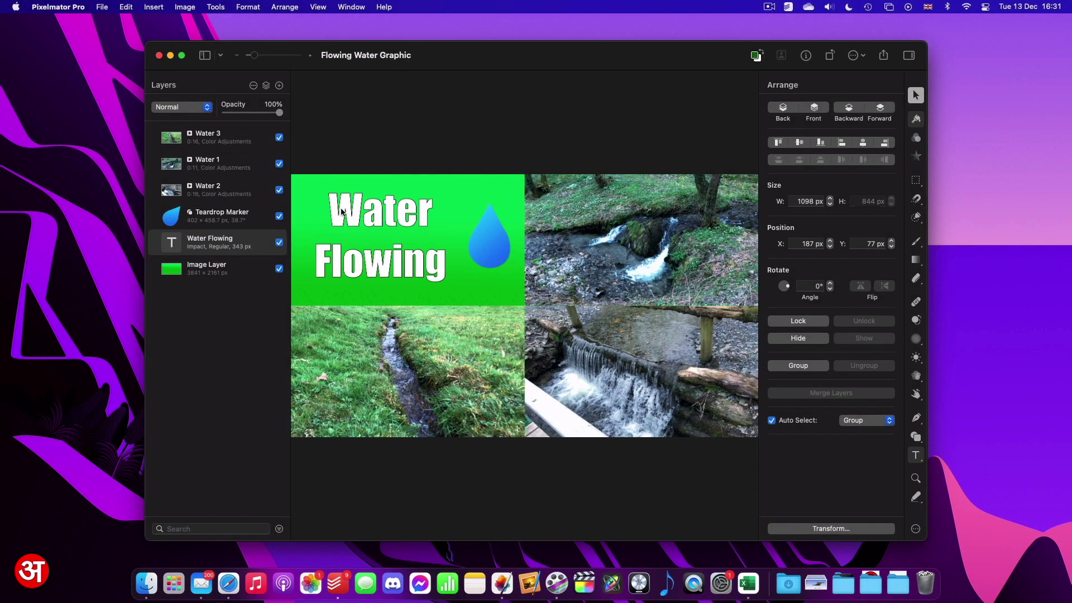
pyautogui.click(378, 212)
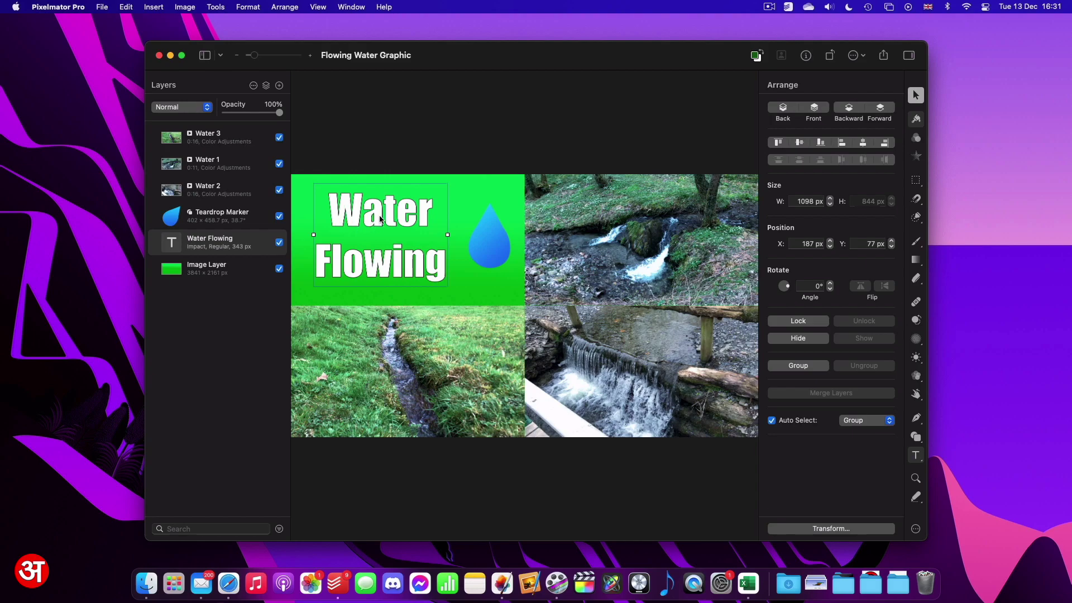
pyautogui.click(475, 244)
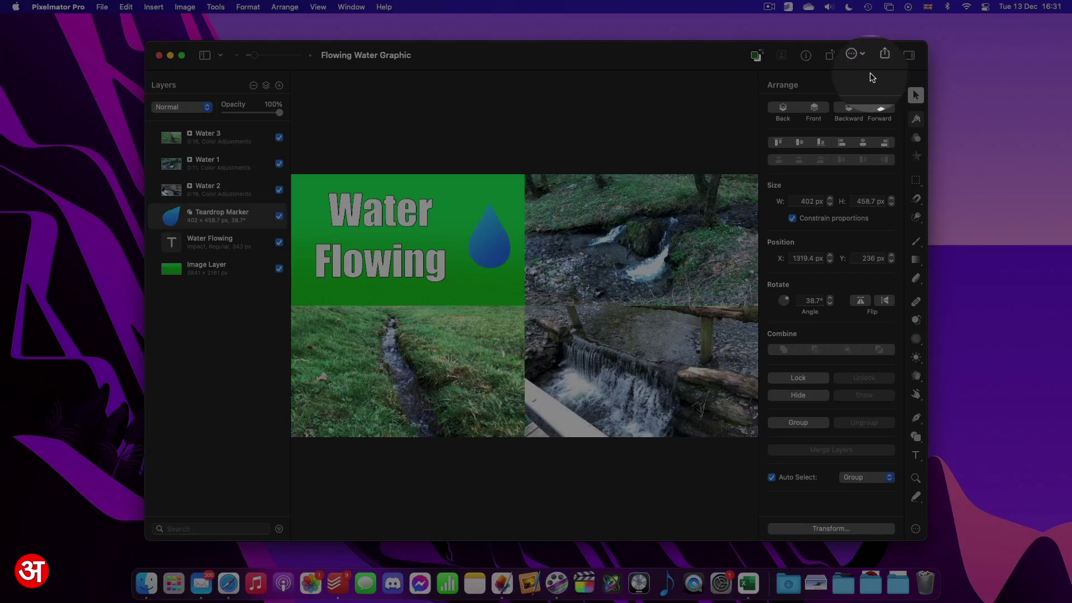
# Export with ' Motion' appended to the name, Motion Project format and 60 fps.
pyautogui.click(884, 56)
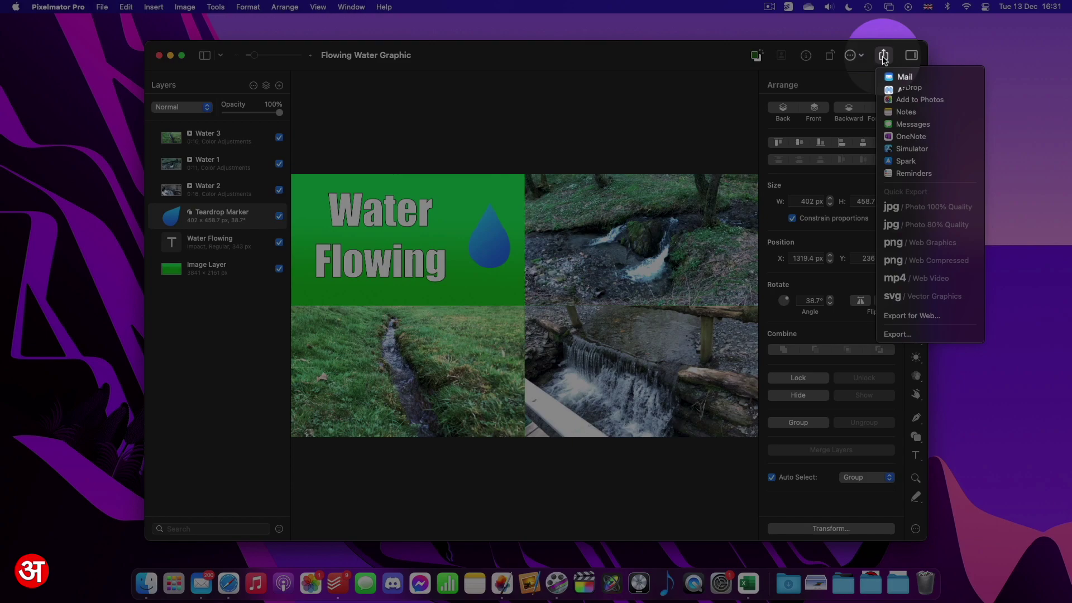
pyautogui.click(895, 334)
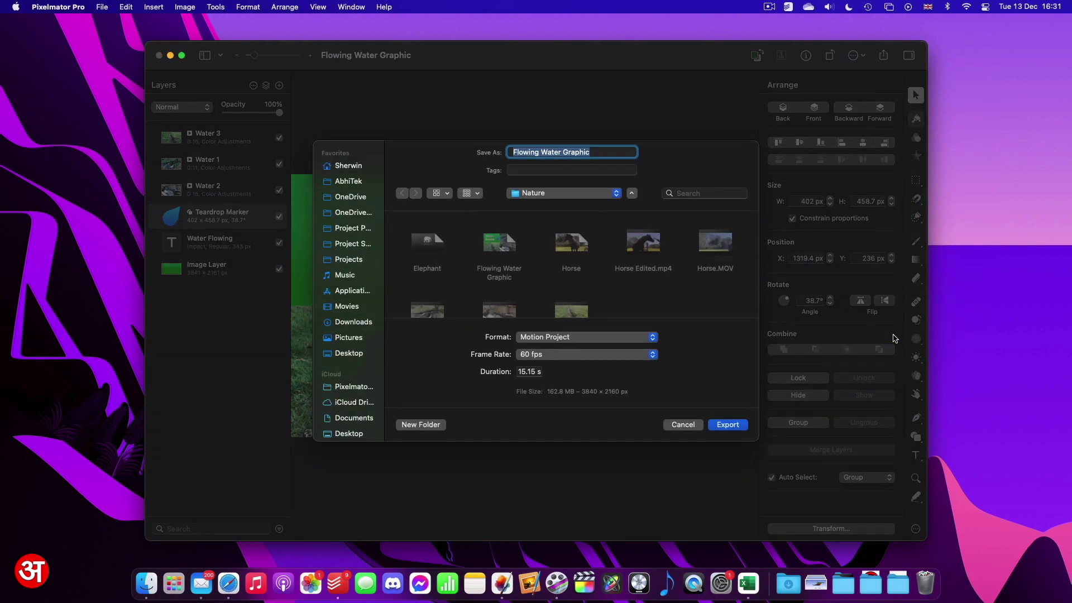
pyautogui.click(595, 150)
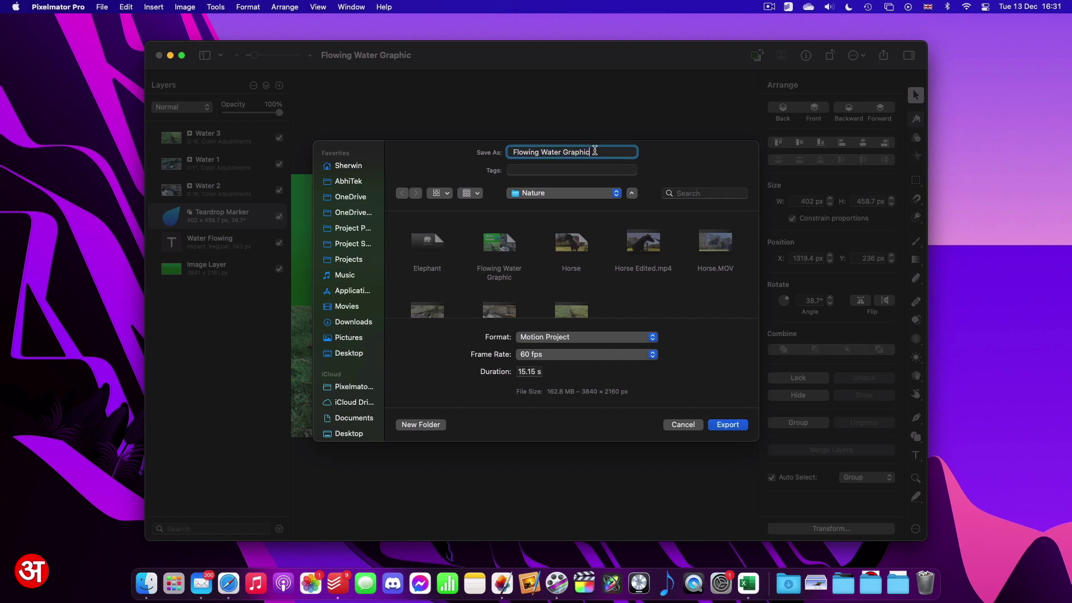
pyautogui.write('Motion')
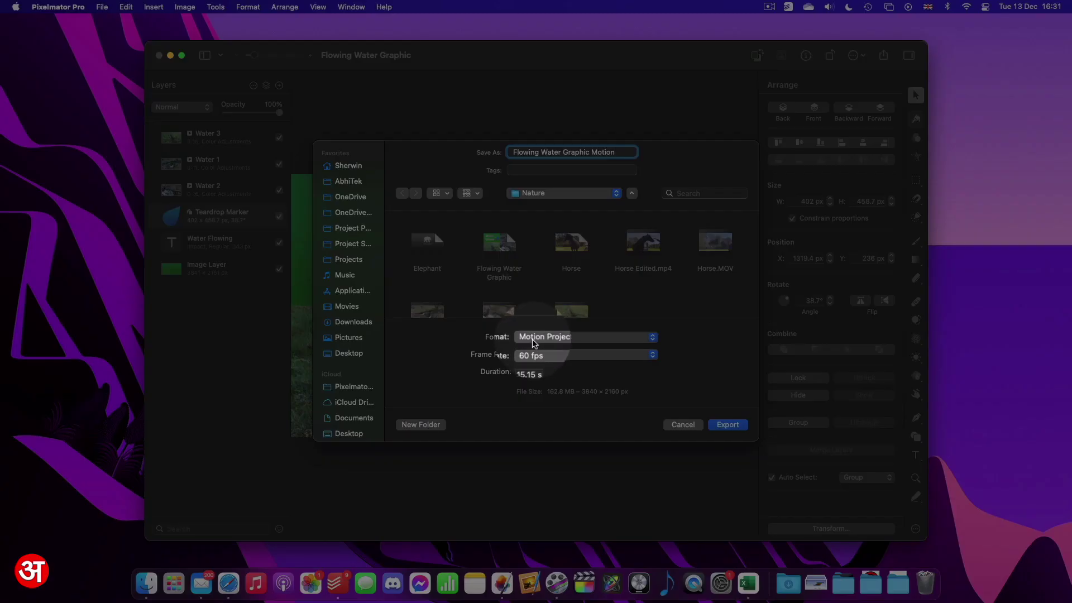
pyautogui.click(533, 337)
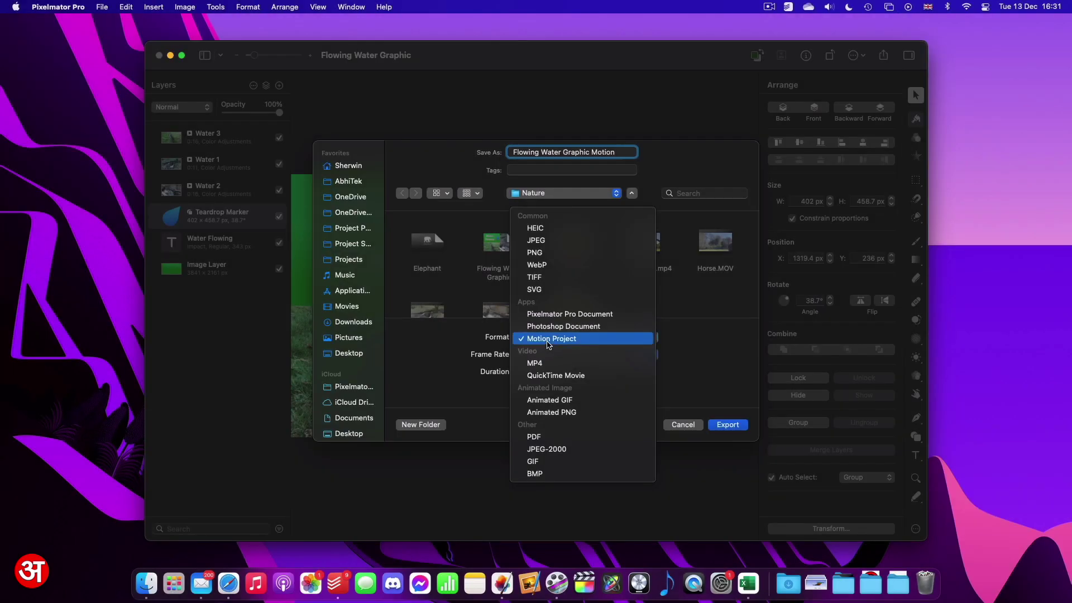
pyautogui.click(542, 339)
pyautogui.click(549, 358)
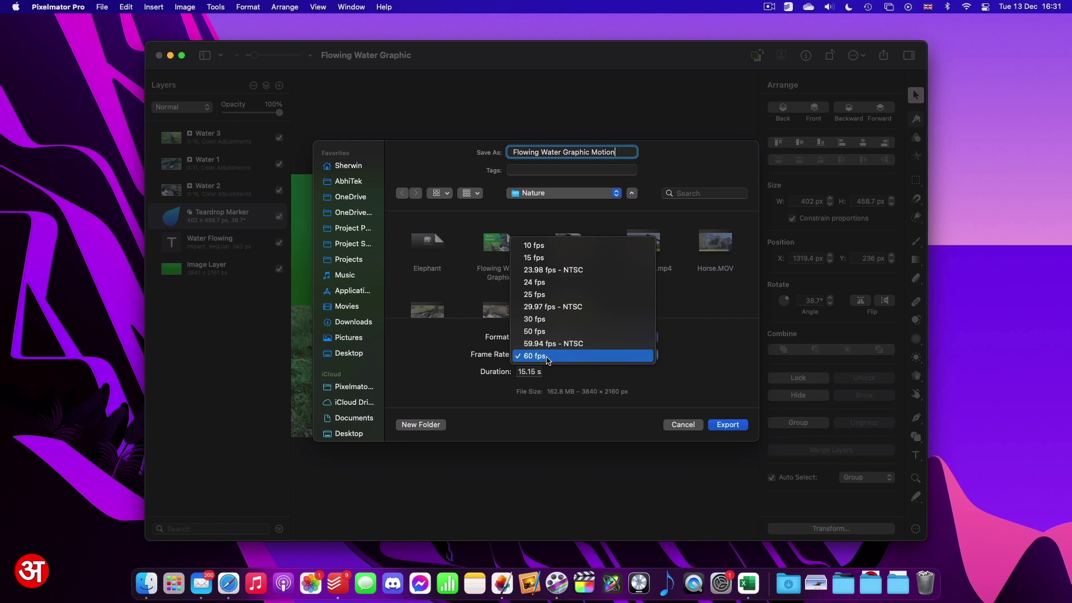
pyautogui.click(546, 356)
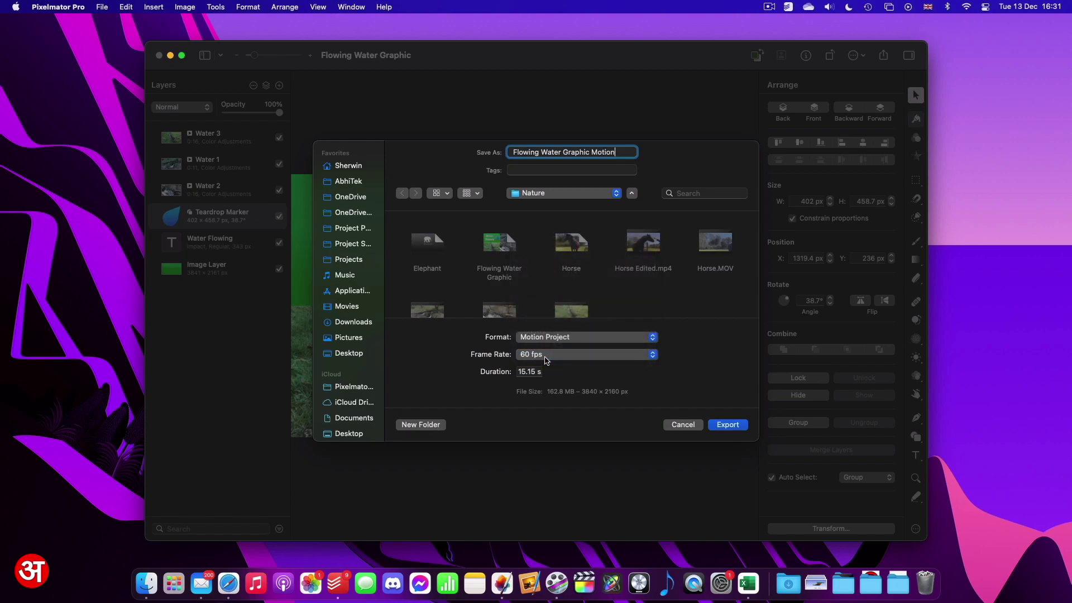
pyautogui.click(727, 429)
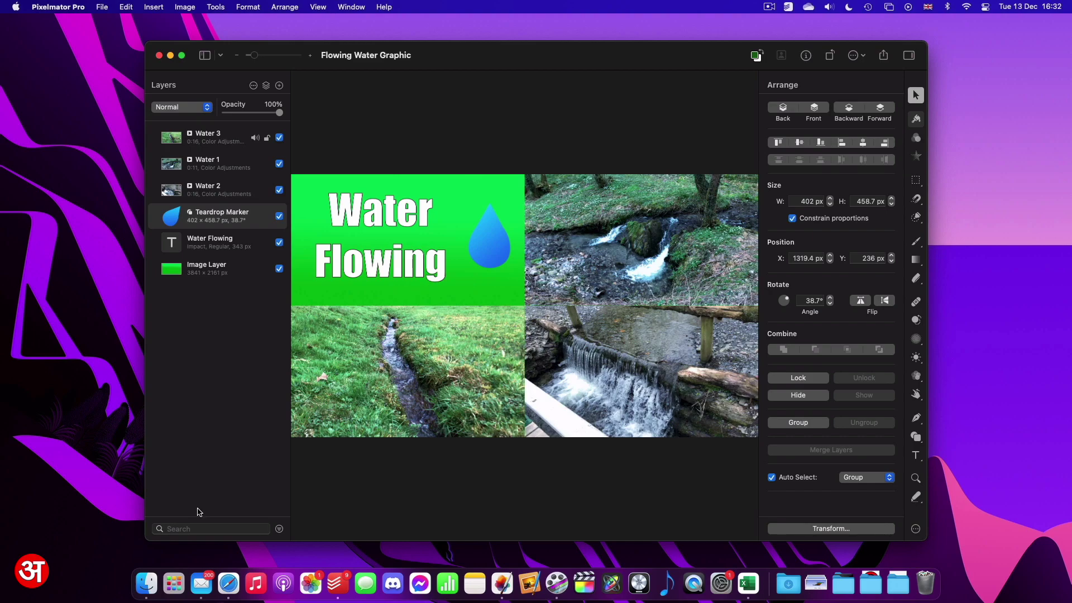
# In Finder's Nature folder, open the Flowing Water Graphic Motion folder and select its project file.
pyautogui.click(146, 581)
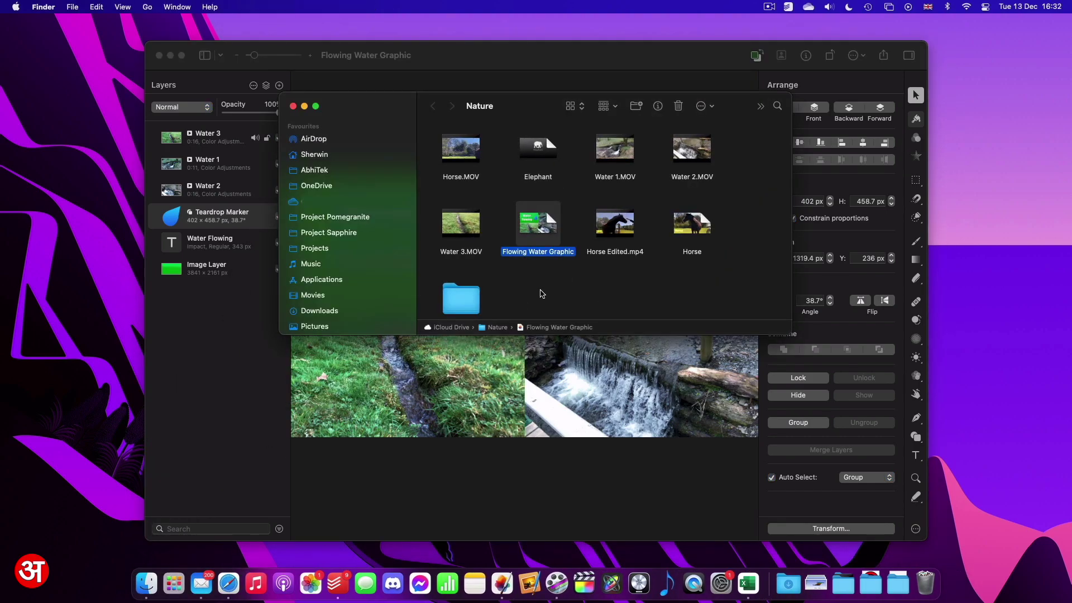
pyautogui.click(549, 285)
pyautogui.scroll(-2, 525, 275)
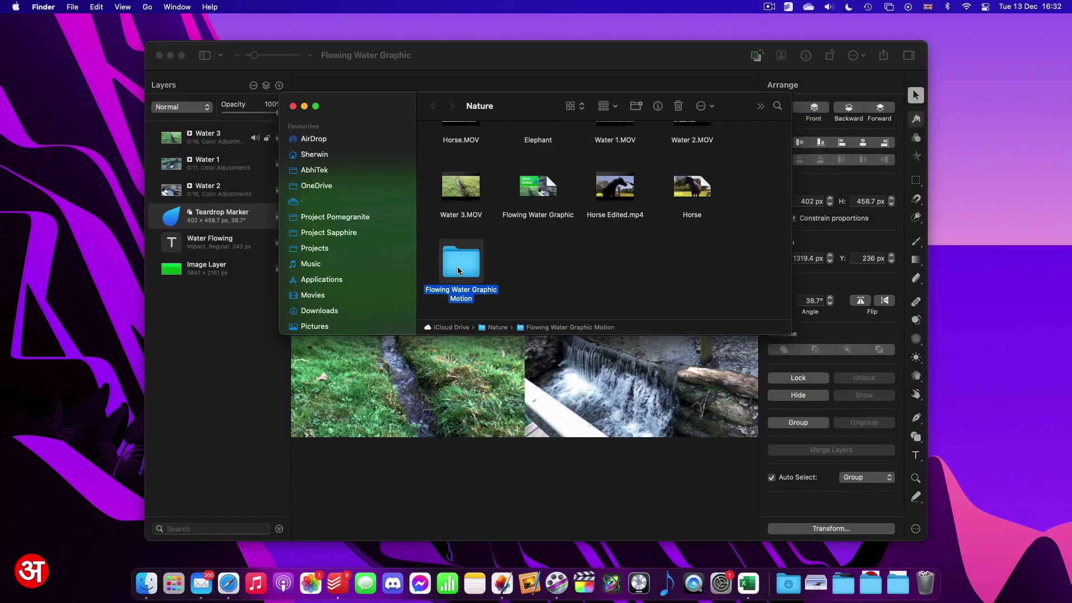
pyautogui.doubleClick(458, 270)
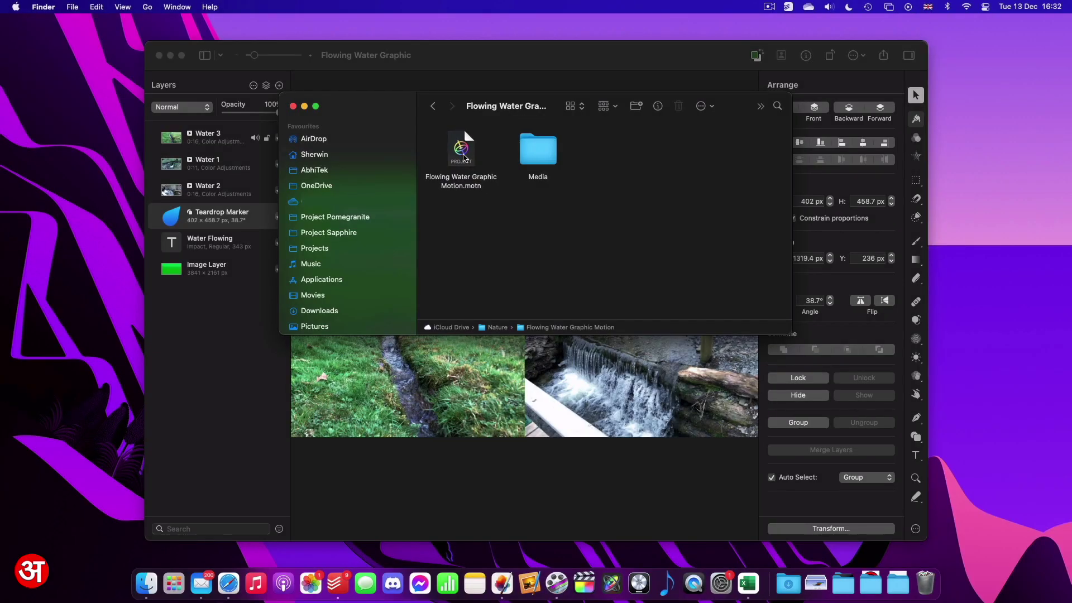
pyautogui.click(463, 157)
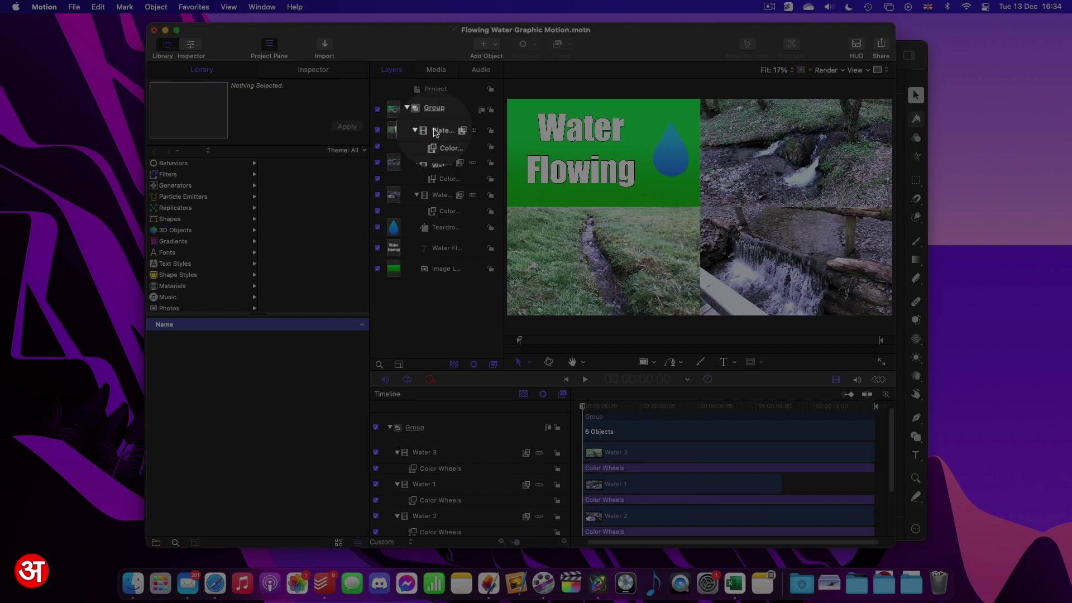
# Inspect the Water 3, Water 1 and Water 2 video layers in the Layers list.
pyautogui.click(438, 130)
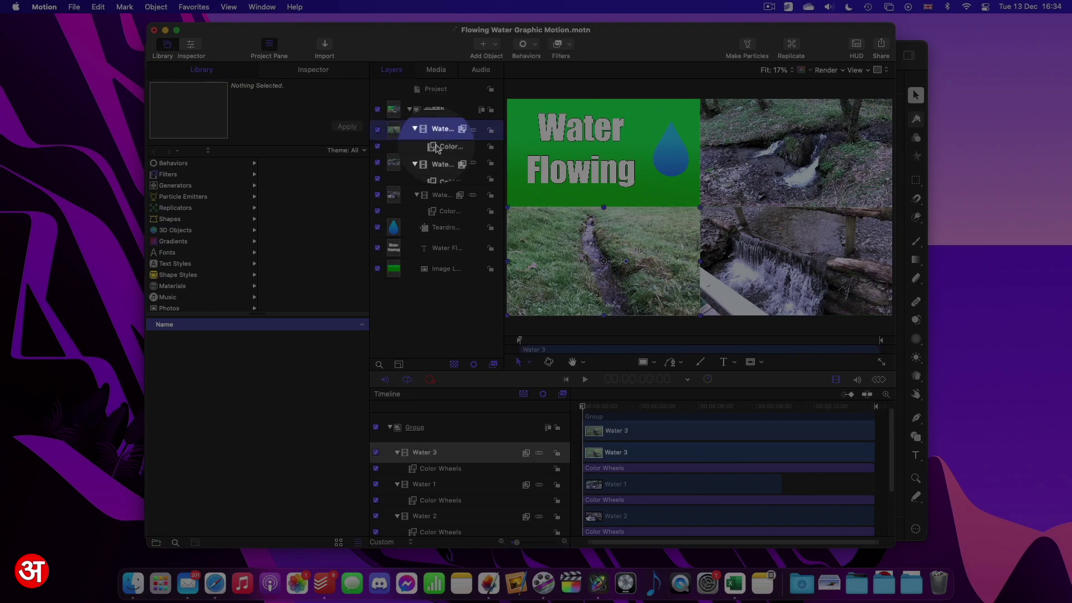
pyautogui.click(440, 162)
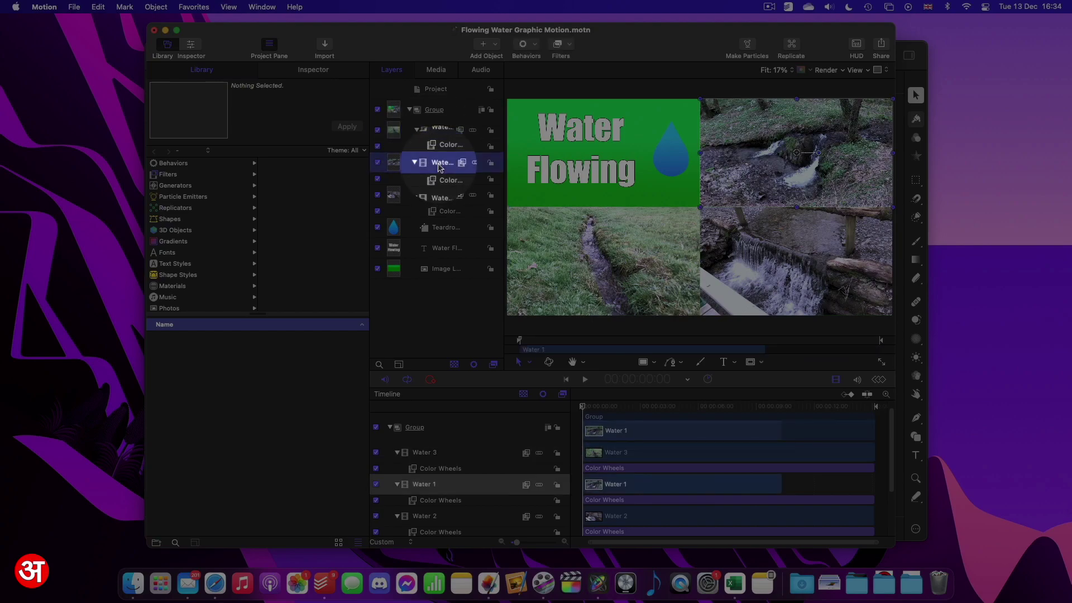
pyautogui.click(436, 195)
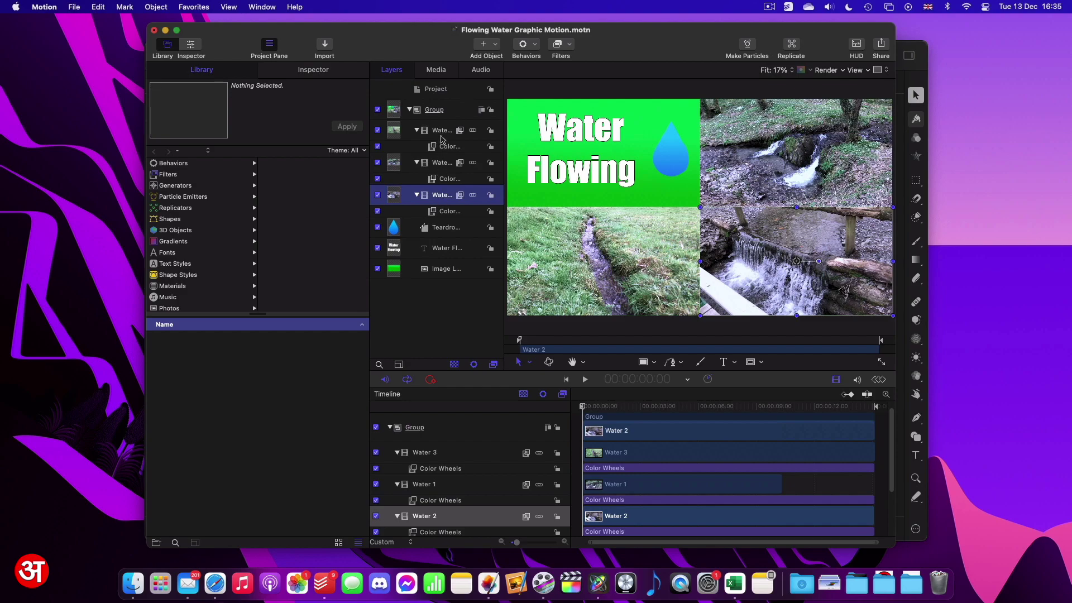
pyautogui.click(448, 248)
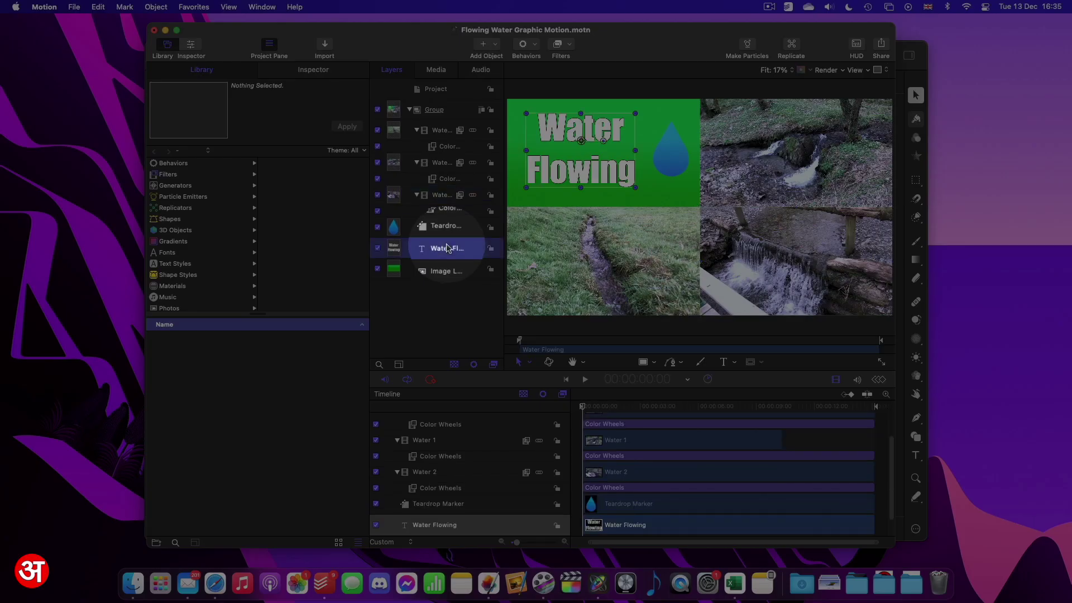
pyautogui.moveTo(447, 248)
pyautogui.mouseDown()
pyautogui.moveTo(447, 269)
pyautogui.moveTo(447, 212)
pyautogui.moveTo(450, 231)
pyautogui.mouseUp()
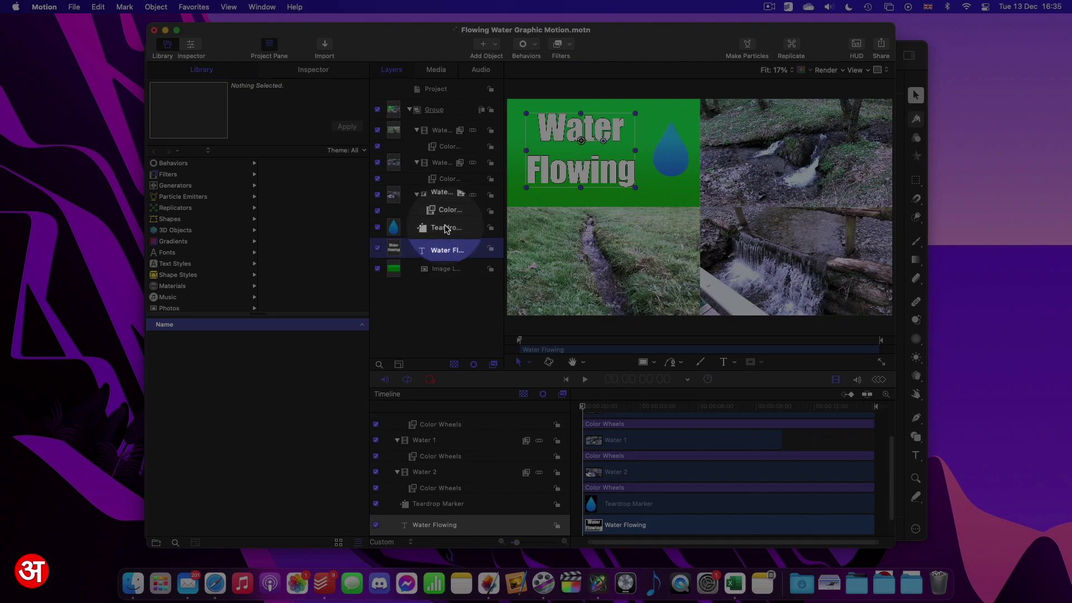
pyautogui.click(448, 230)
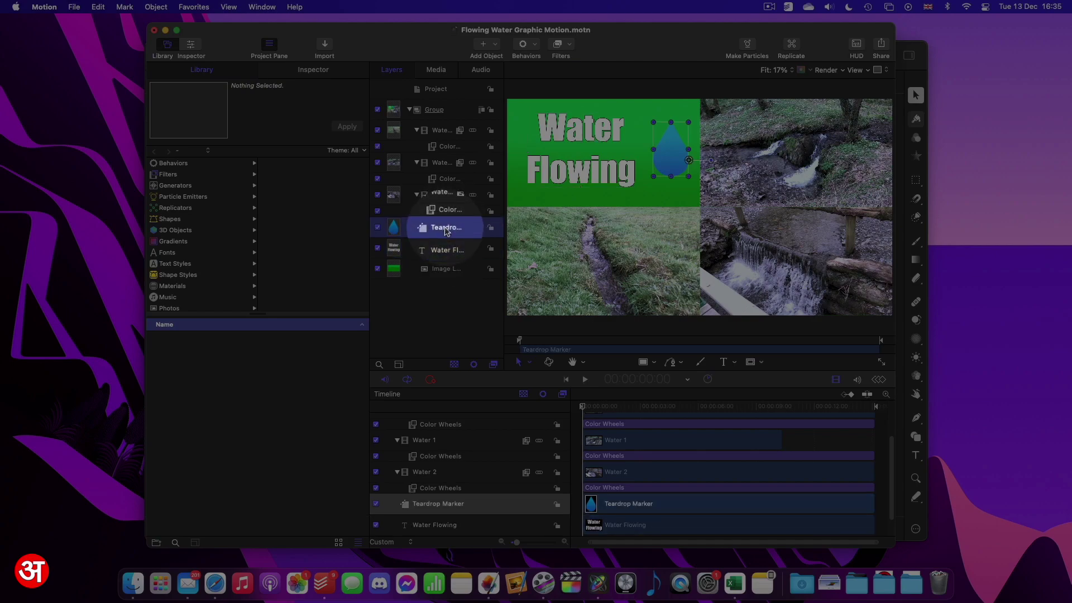
pyautogui.moveTo(447, 230); pyautogui.dragTo(441, 231)
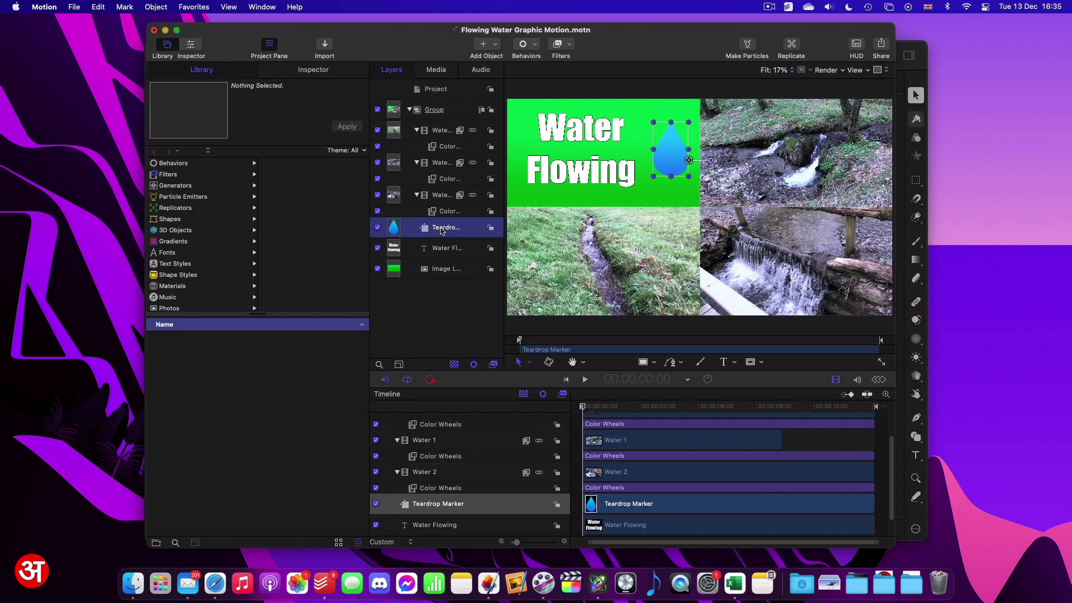
# Replace the two-line title text with 'Flowing' on the first line and 'Water' below.
pyautogui.click(439, 250)
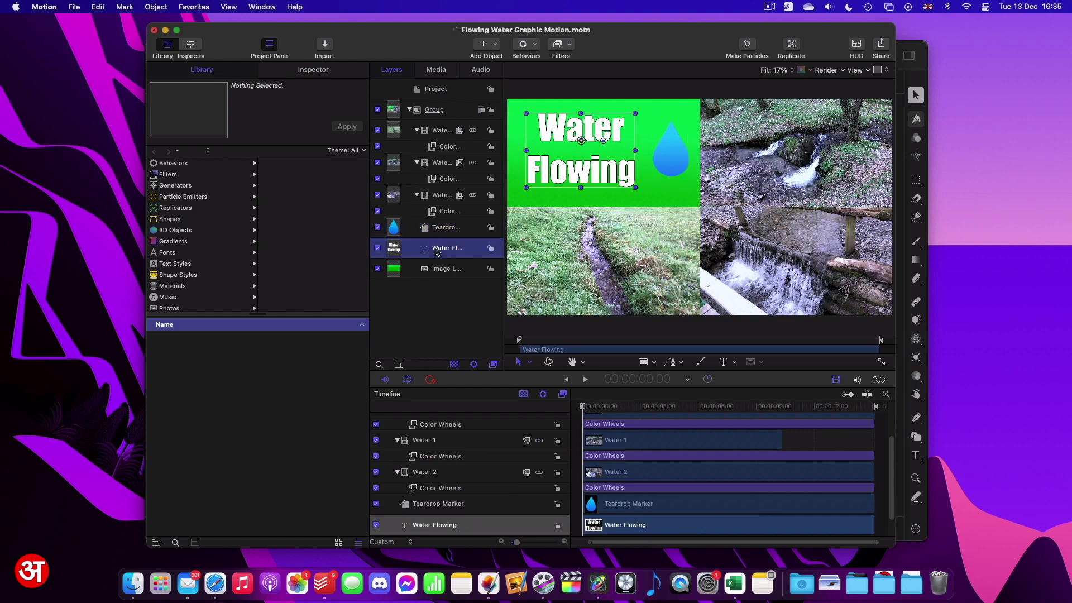
pyautogui.doubleClick(565, 135)
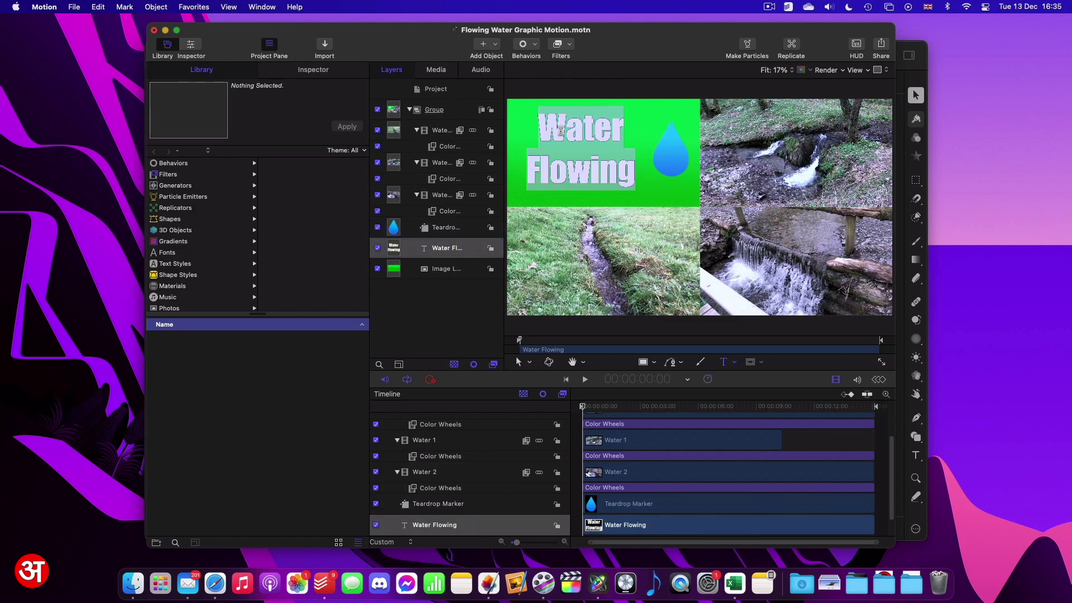
pyautogui.click(636, 172)
pyautogui.moveTo(636, 172); pyautogui.dragTo(514, 119)
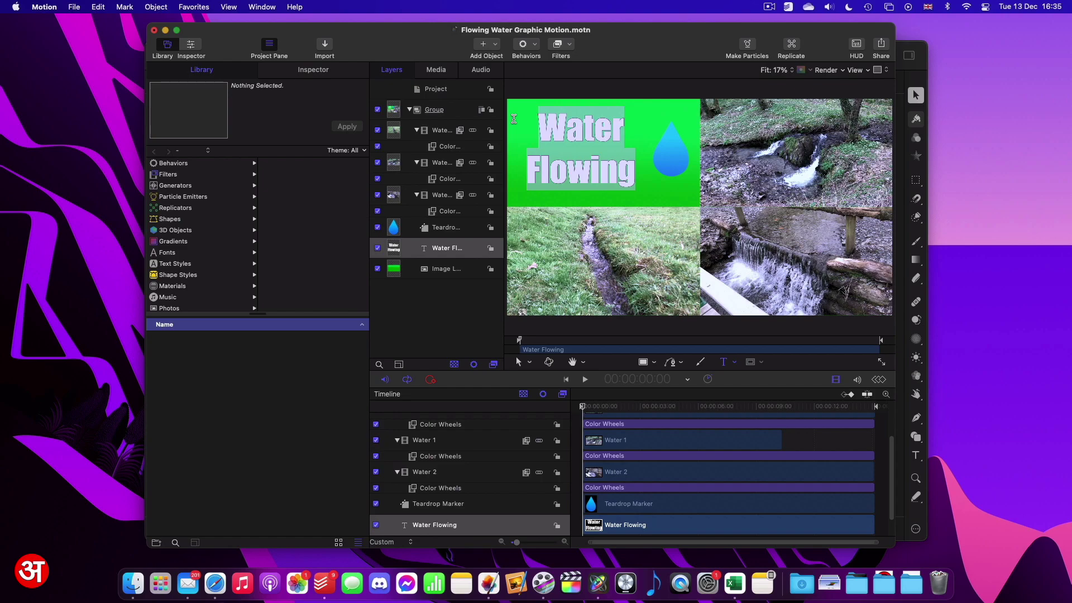
pyautogui.write('Flowing')
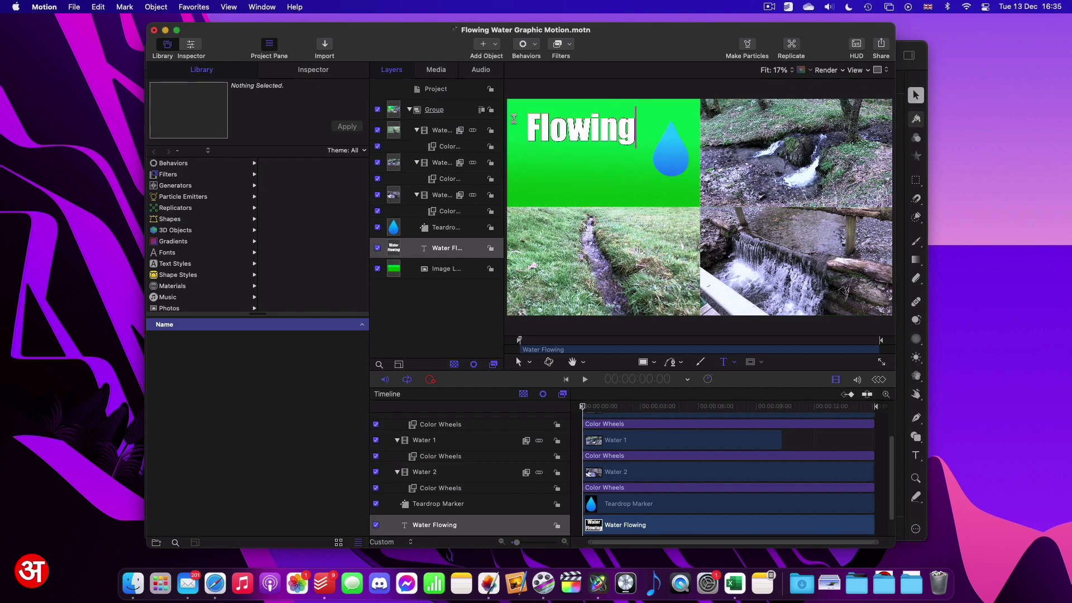
pyautogui.press('Return')
pyautogui.write('Water')
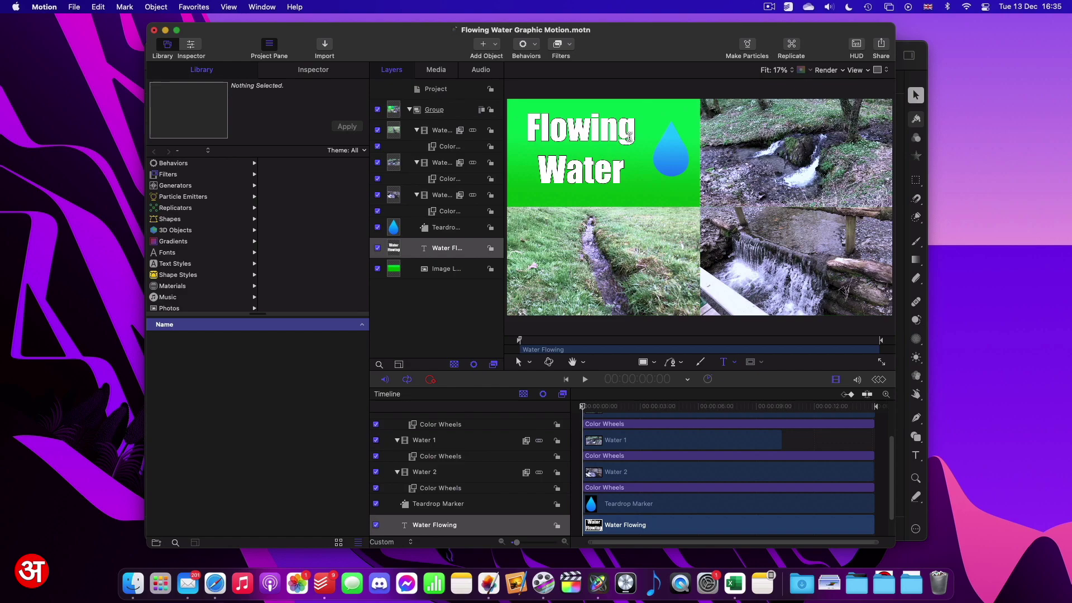
# Show the Teardrop Marker's control points and drag its left point up and outward.
pyautogui.click(449, 231)
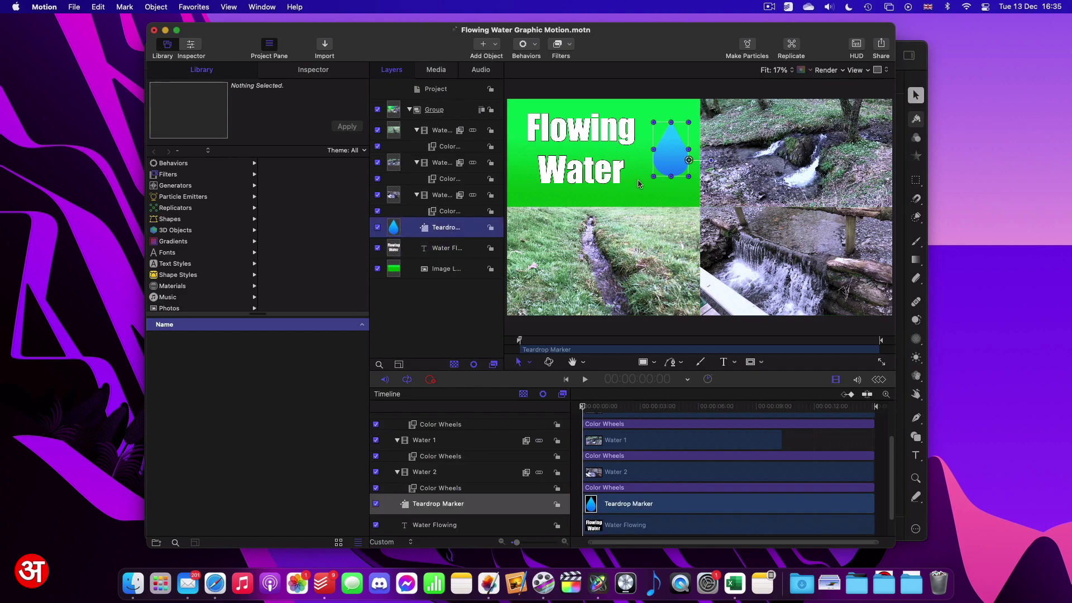
pyautogui.doubleClick(682, 149)
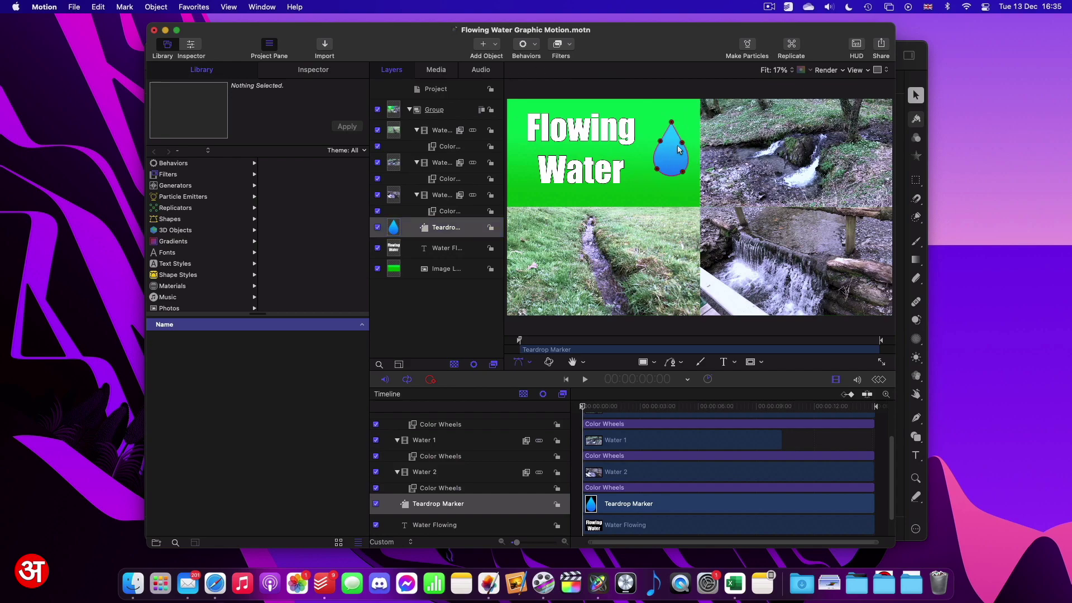
pyautogui.moveTo(663, 143); pyautogui.dragTo(661, 140)
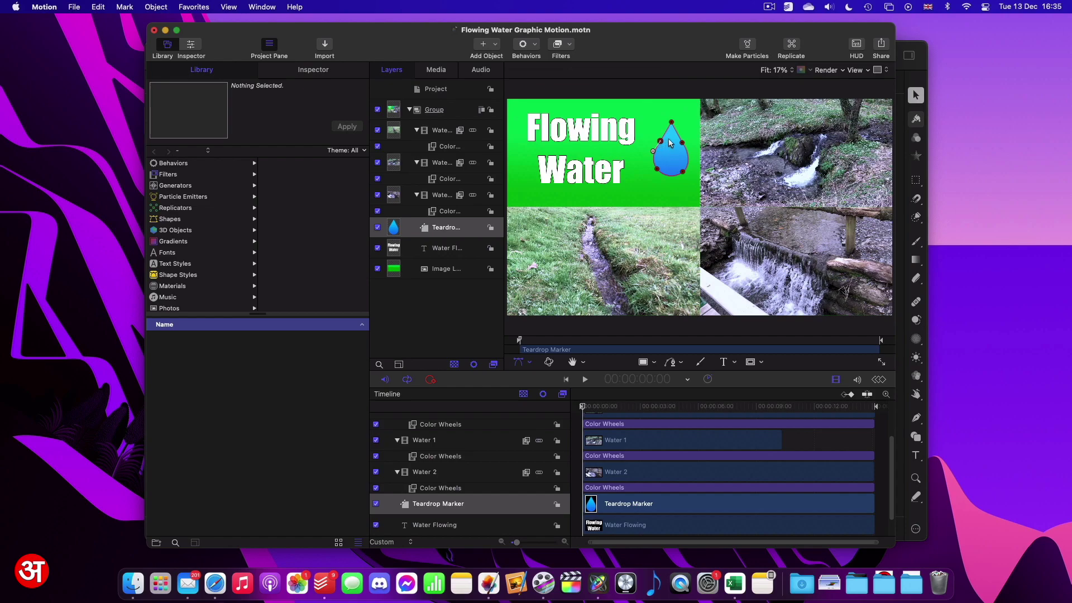